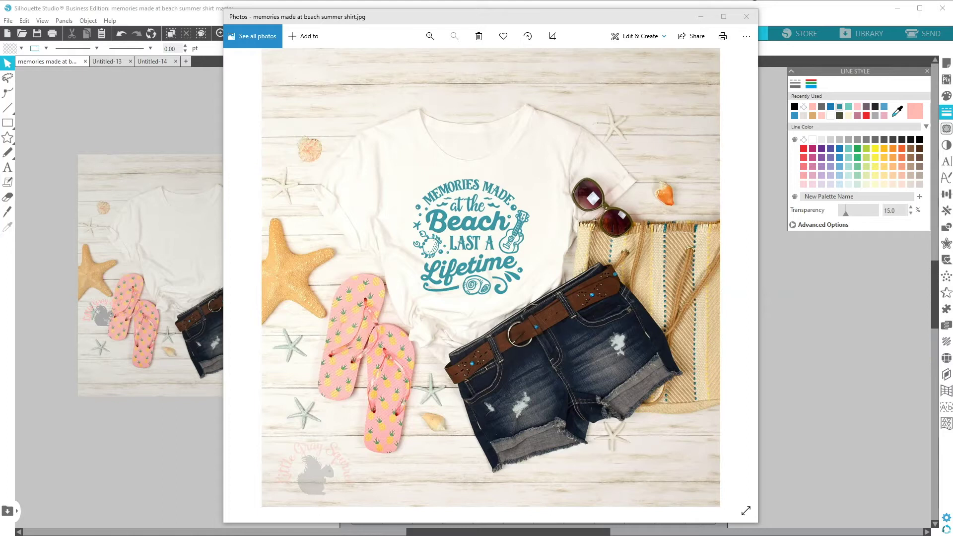
Switch from the photo viewer to the shirt mockup in Silhouette Studio and nudge the teal beach design slightly lower on the shirt.
{"action": "left_click", "coordinate": [160, 498]}
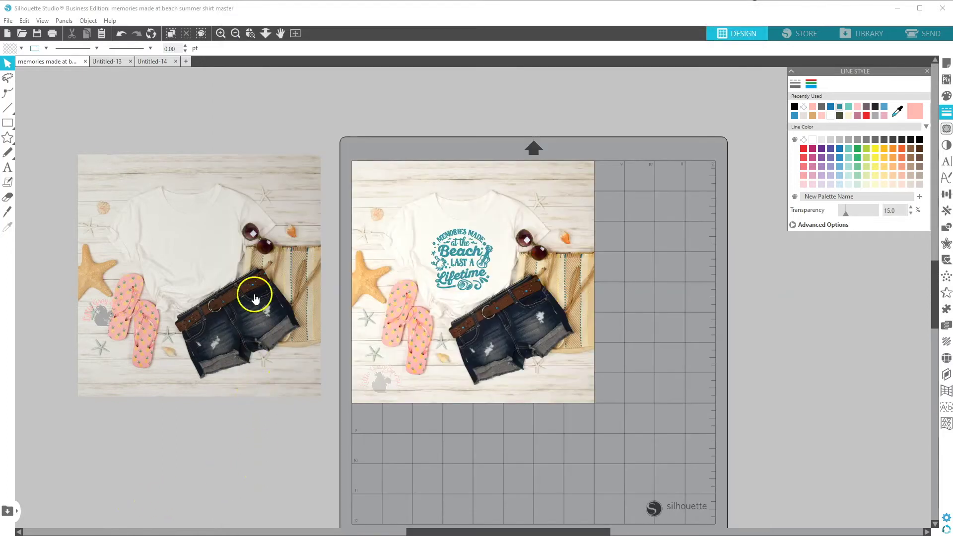
{"action": "left_click_drag", "start_coordinate": [435, 268], "coordinate": [443, 265]}
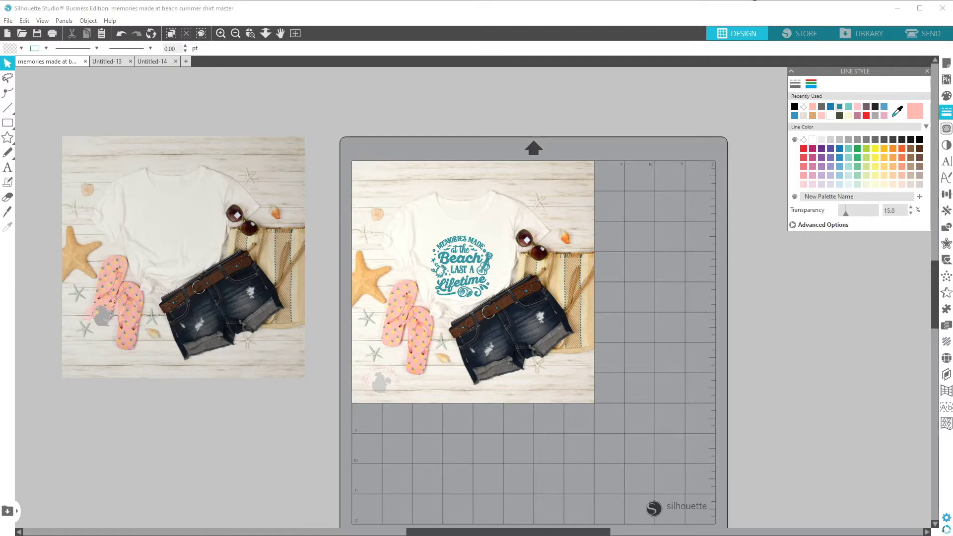
{"action": "scroll", "coordinate": [473, 262], "scroll_direction": "up", "scroll_amount": 1}
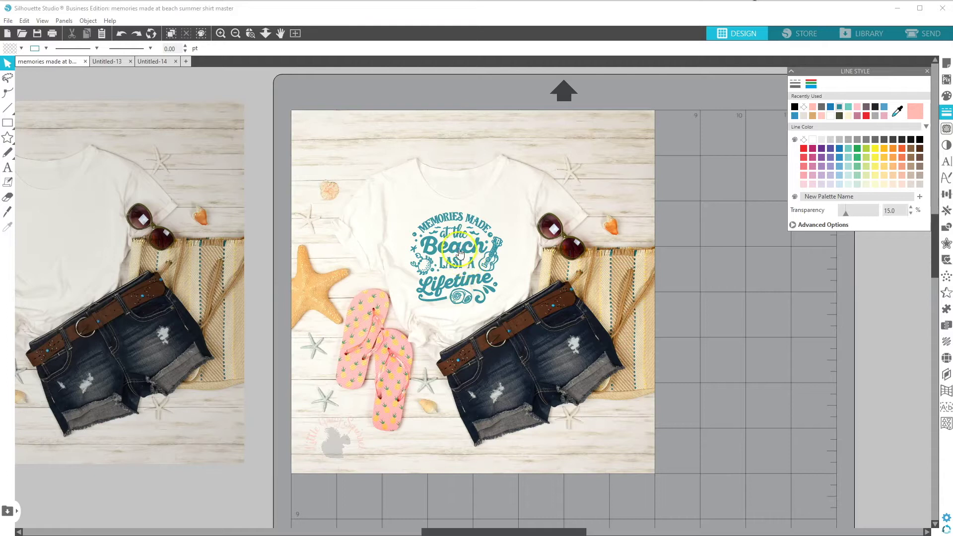
Move the teal beach design off the white shirt onto the shorts and back onto the shirt's chest.
{"action": "mouse_move", "coordinate": [457, 253]}
{"action": "left_mouse_down"}
{"action": "mouse_move", "coordinate": [452, 270]}
{"action": "mouse_move", "coordinate": [457, 253]}
{"action": "left_mouse_up"}
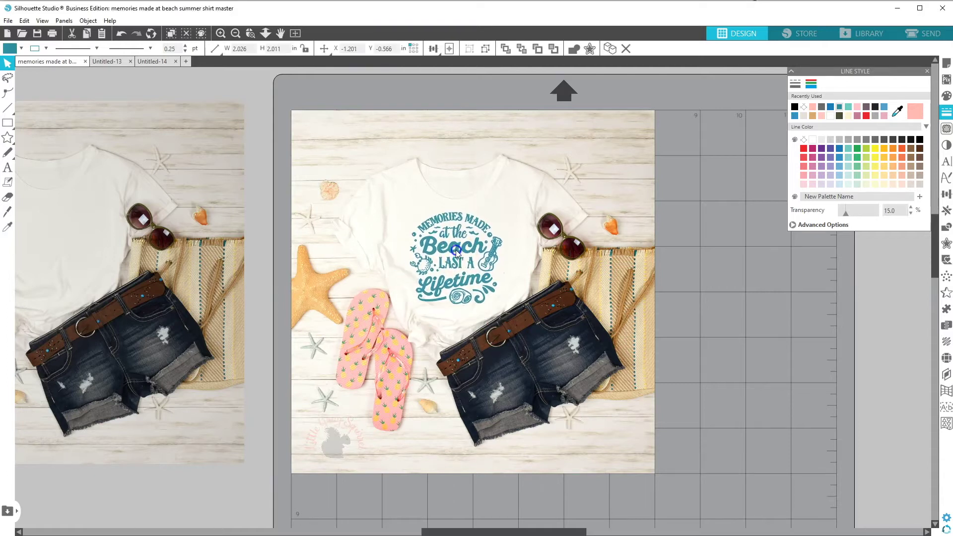
{"action": "left_click", "coordinate": [364, 186]}
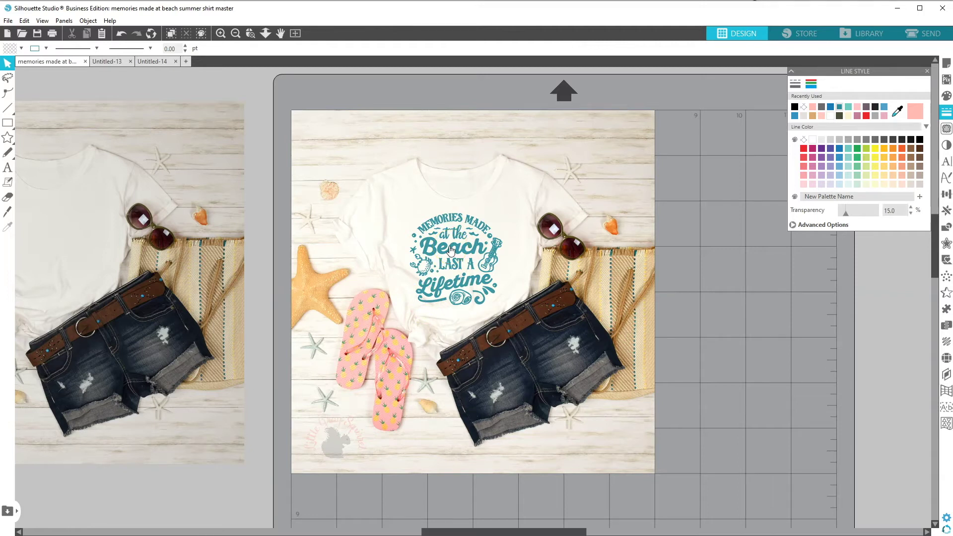
{"action": "left_click_drag", "start_coordinate": [451, 249], "coordinate": [630, 319]}
{"action": "left_click", "coordinate": [481, 262]}
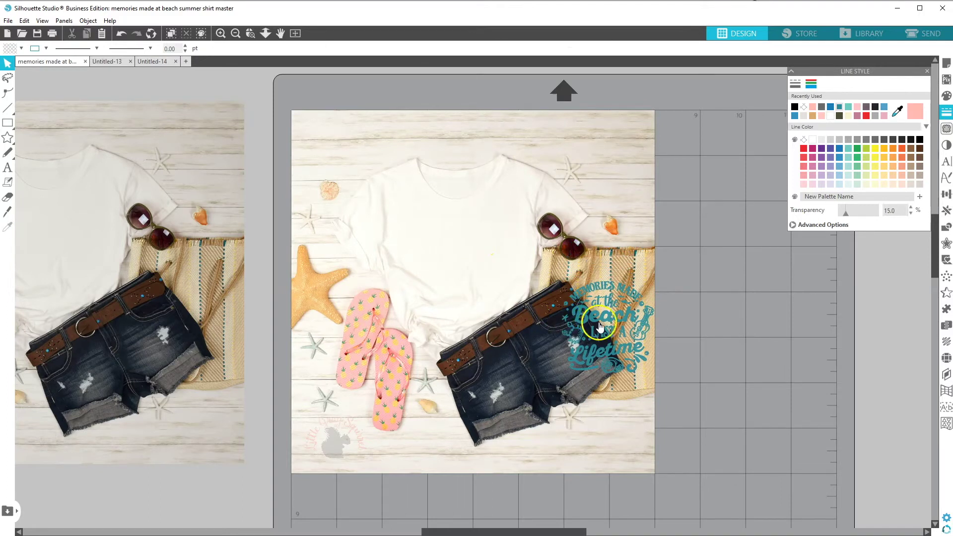
{"action": "left_click_drag", "start_coordinate": [586, 318], "coordinate": [444, 246]}
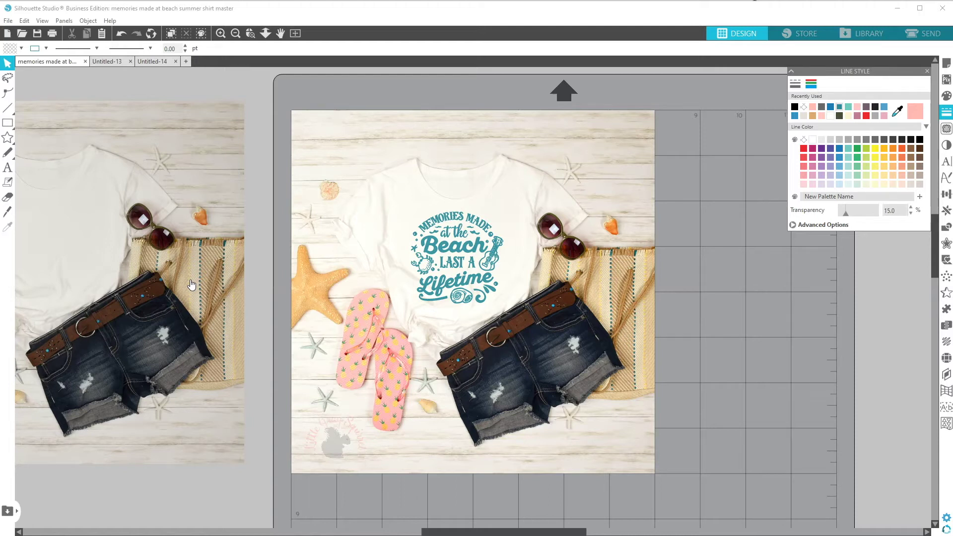
View the strawberry wine glass mockups in Untitled-13 and compare them with the finished glass in Wine Glass Etching.jpg.
{"action": "left_click", "coordinate": [119, 65]}
{"action": "mouse_move", "coordinate": [325, 343]}
{"action": "left_mouse_down"}
{"action": "mouse_move", "coordinate": [305, 358]}
{"action": "mouse_move", "coordinate": [319, 345]}
{"action": "left_mouse_up"}
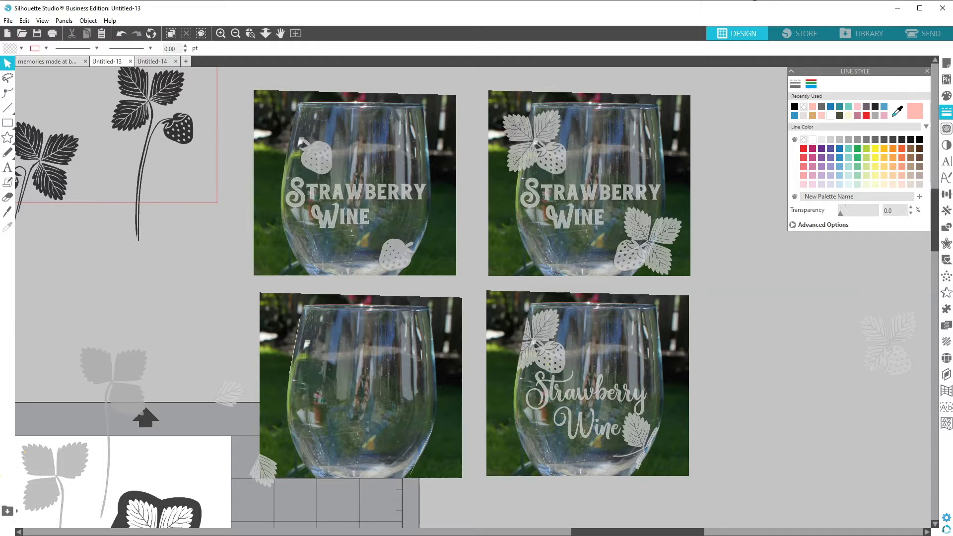
{"action": "key", "text": "alt+Tab"}
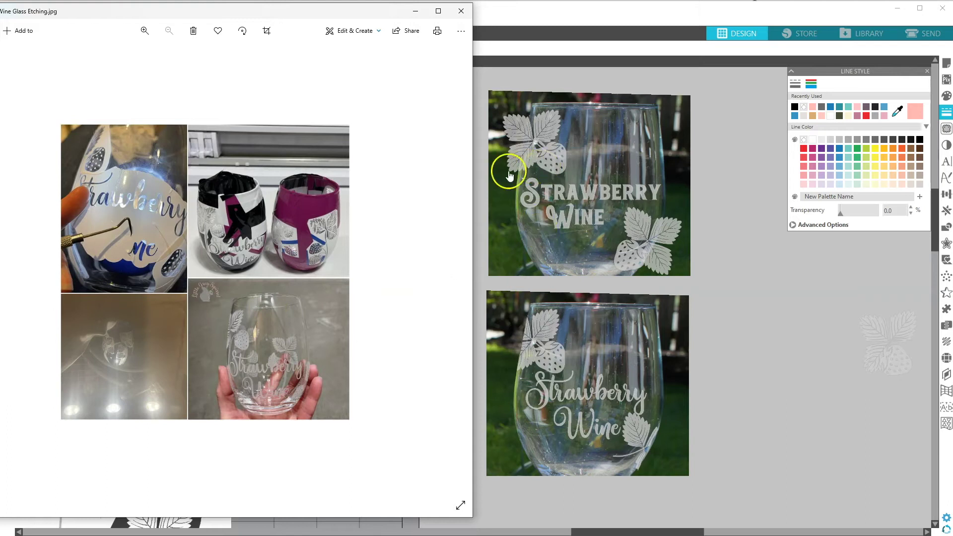
{"action": "left_click", "coordinate": [416, 11]}
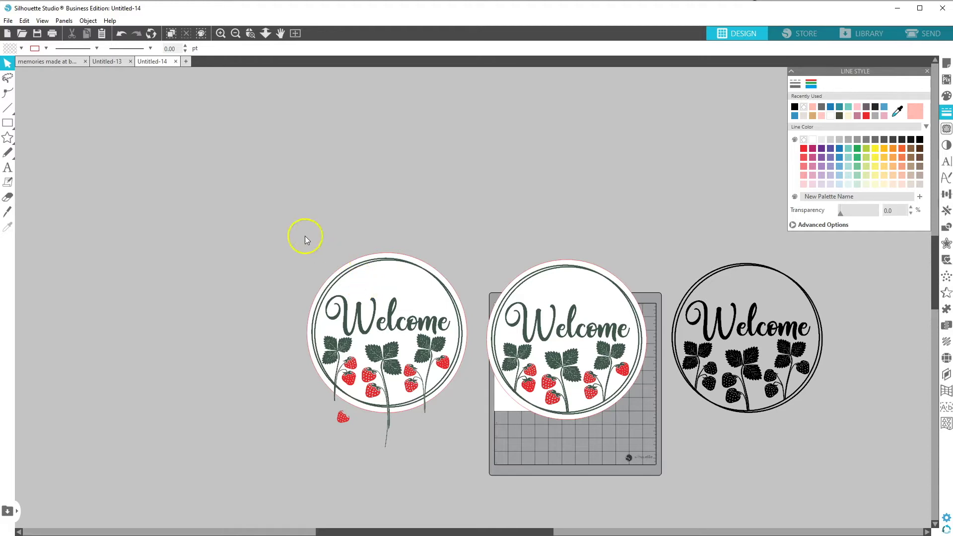
In Untitled-14, move the black Welcome strawberry design from beside the middle round sign to directly above it.
{"action": "left_click", "coordinate": [581, 300]}
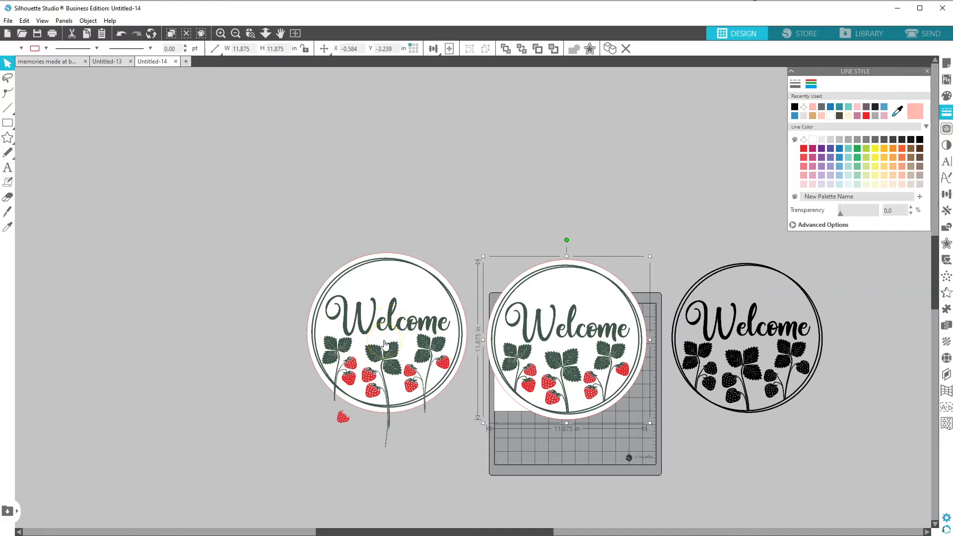
{"action": "left_click", "coordinate": [680, 258]}
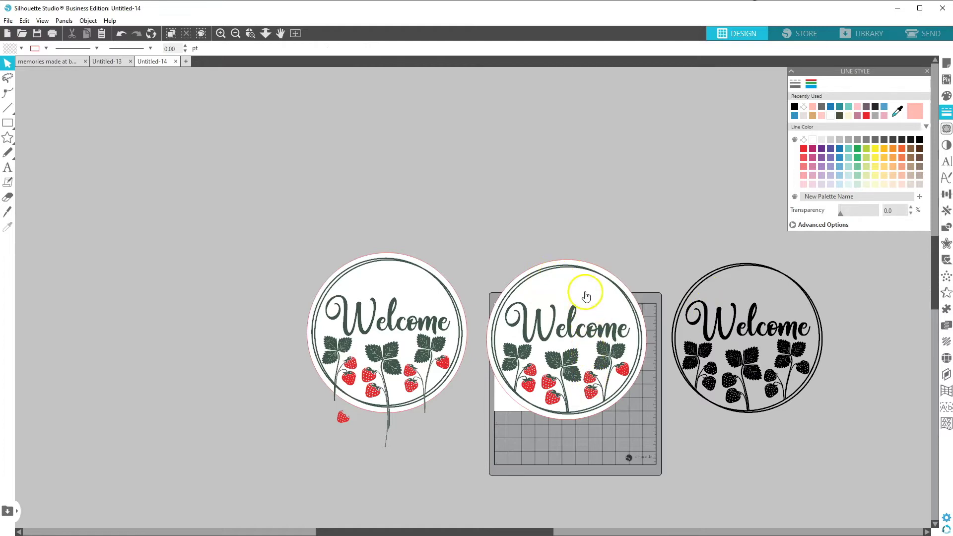
{"action": "left_click_drag", "start_coordinate": [684, 306], "coordinate": [506, 144]}
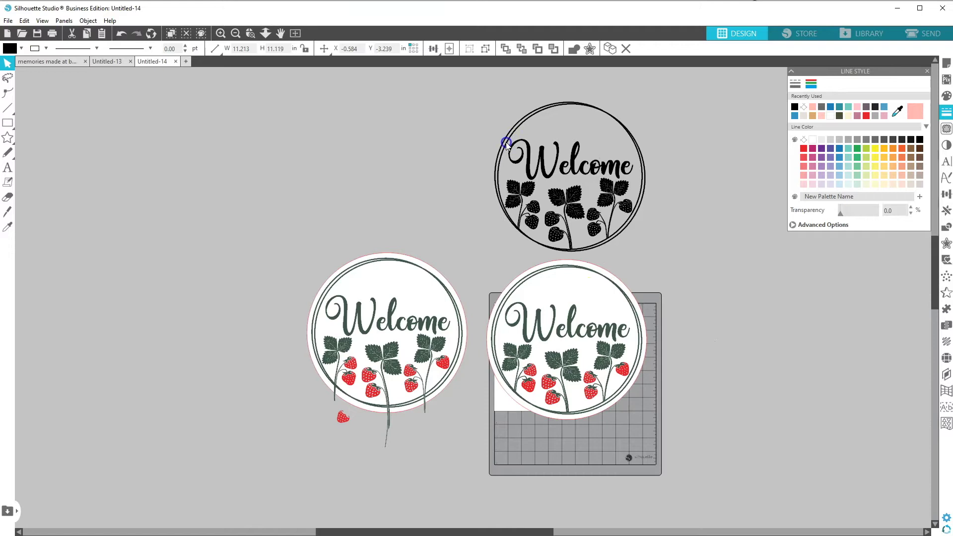
{"action": "left_click", "coordinate": [426, 166]}
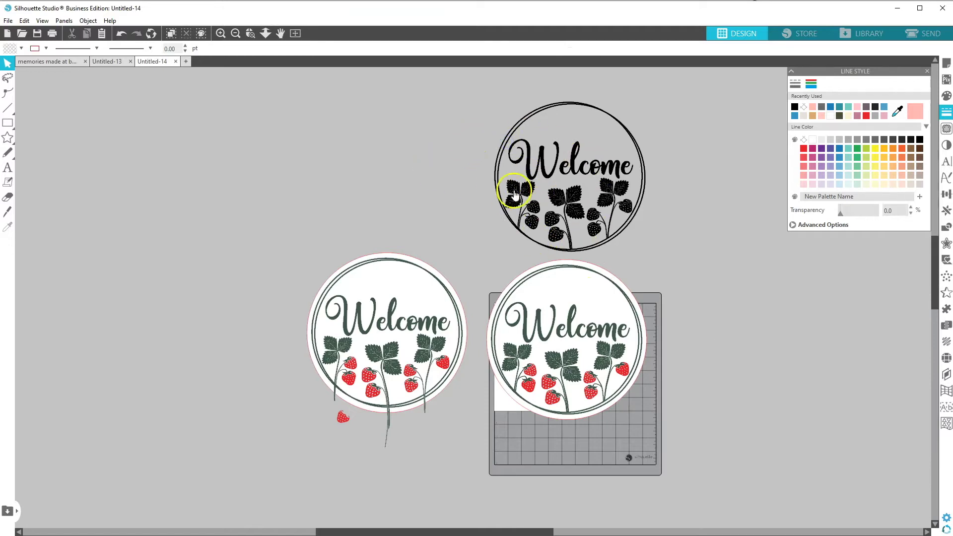
{"action": "left_click_drag", "start_coordinate": [605, 174], "coordinate": [463, 167]}
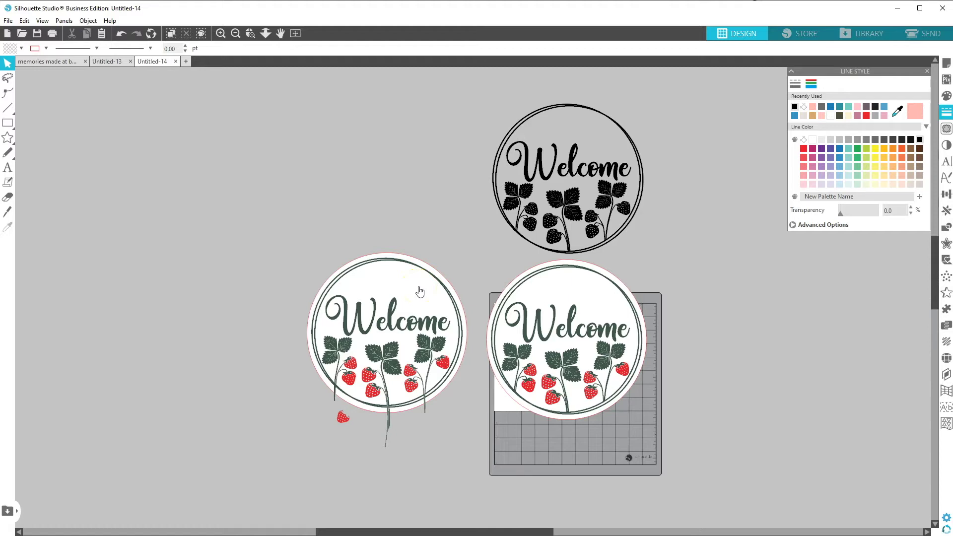
{"action": "left_click", "coordinate": [275, 267]}
Create a new blank document.
{"action": "left_click", "coordinate": [142, 317]}
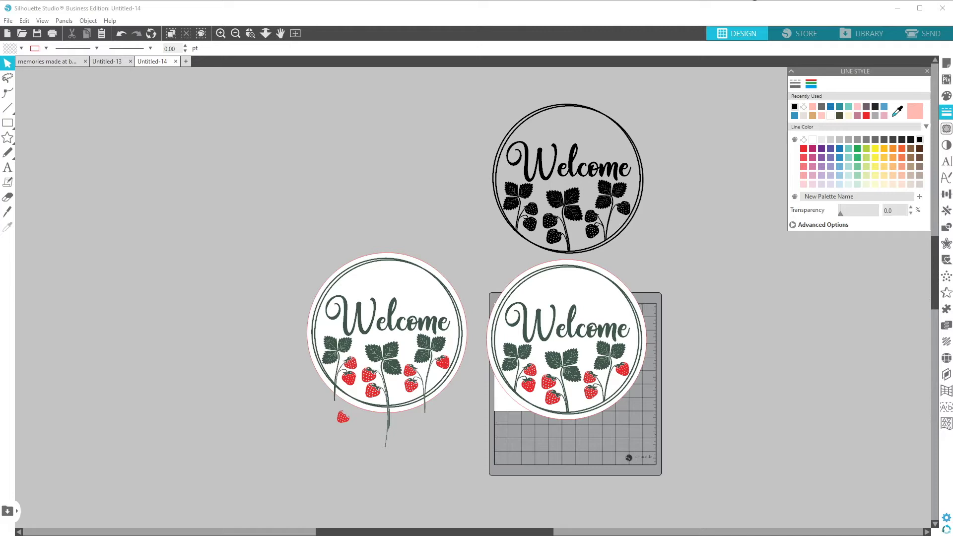
{"action": "left_click", "coordinate": [185, 61]}
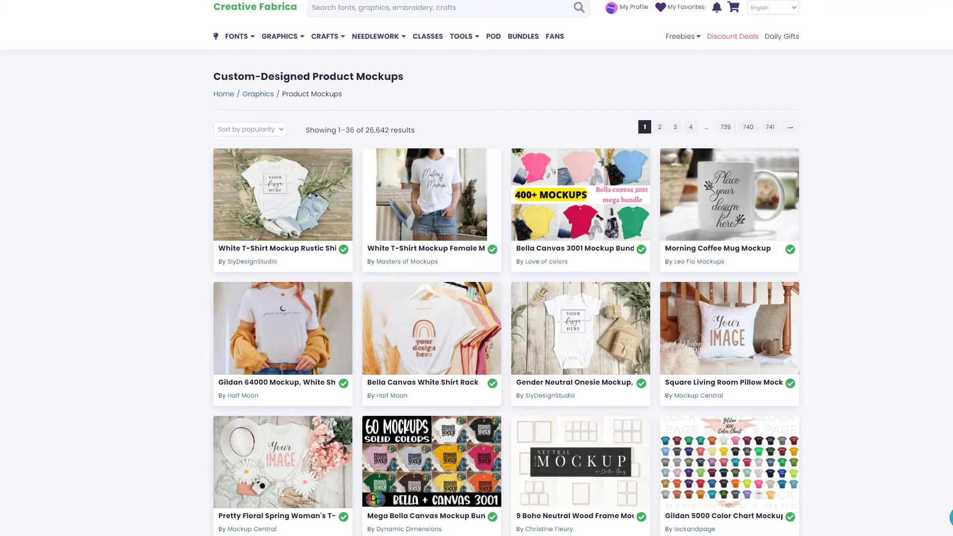
Switch to the browser and look through the Product Mockups category on Creative Fabrica for shirt, mug, sticker and bag mockups.
{"action": "left_click", "coordinate": [58, 371]}
{"action": "scroll", "coordinate": [58, 372], "scroll_direction": "down", "scroll_amount": 1}
{"action": "left_click", "coordinate": [61, 374]}
{"action": "left_click", "coordinate": [78, 361]}
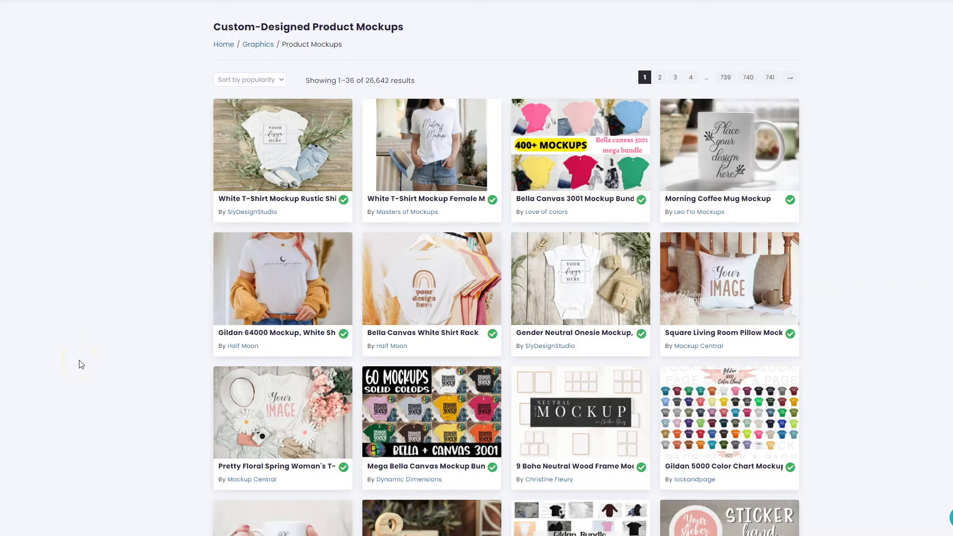
{"action": "scroll", "coordinate": [81, 363], "scroll_direction": "down", "scroll_amount": 1}
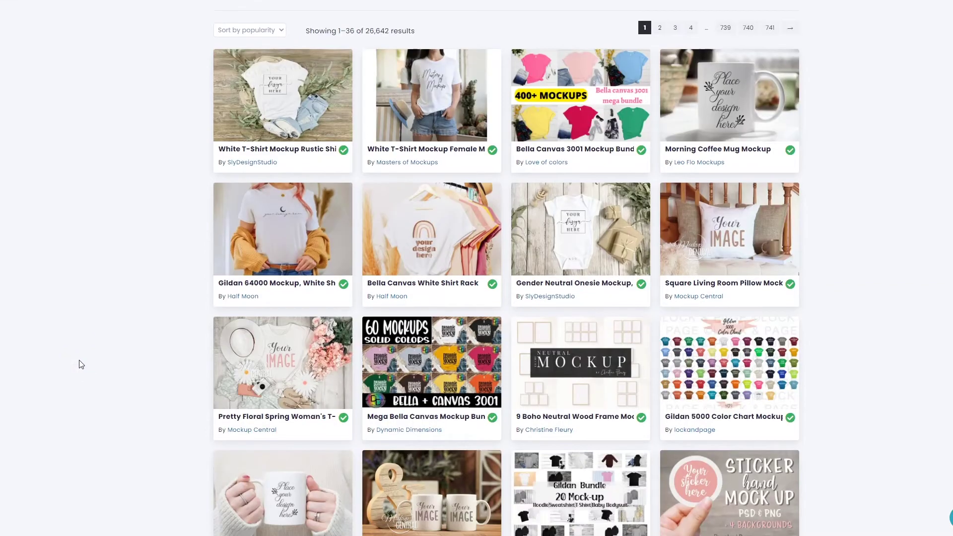
{"action": "scroll", "coordinate": [81, 364], "scroll_direction": "down", "scroll_amount": 1}
{"action": "scroll", "coordinate": [81, 364], "scroll_direction": "down", "scroll_amount": 1}
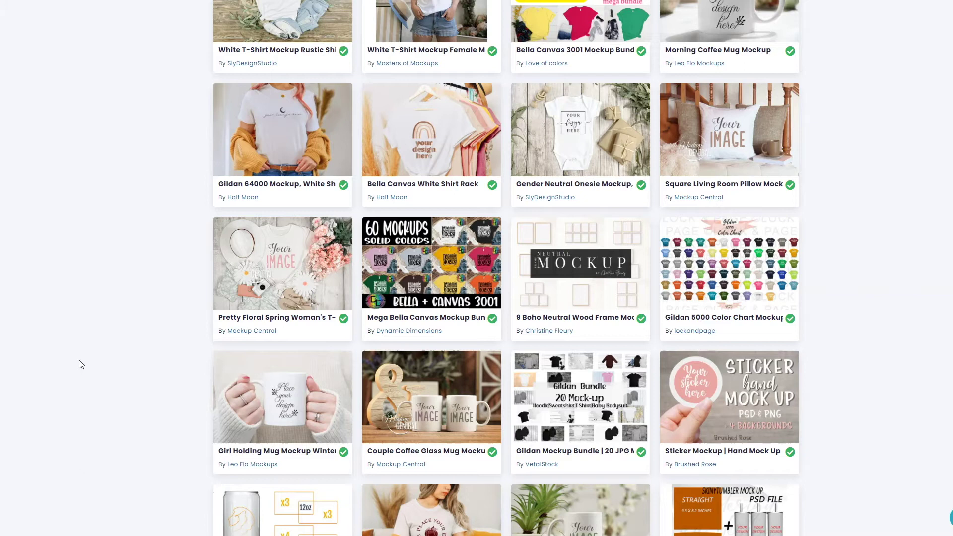
{"action": "left_click", "coordinate": [193, 310]}
{"action": "scroll", "coordinate": [136, 291], "scroll_direction": "up", "scroll_amount": 2}
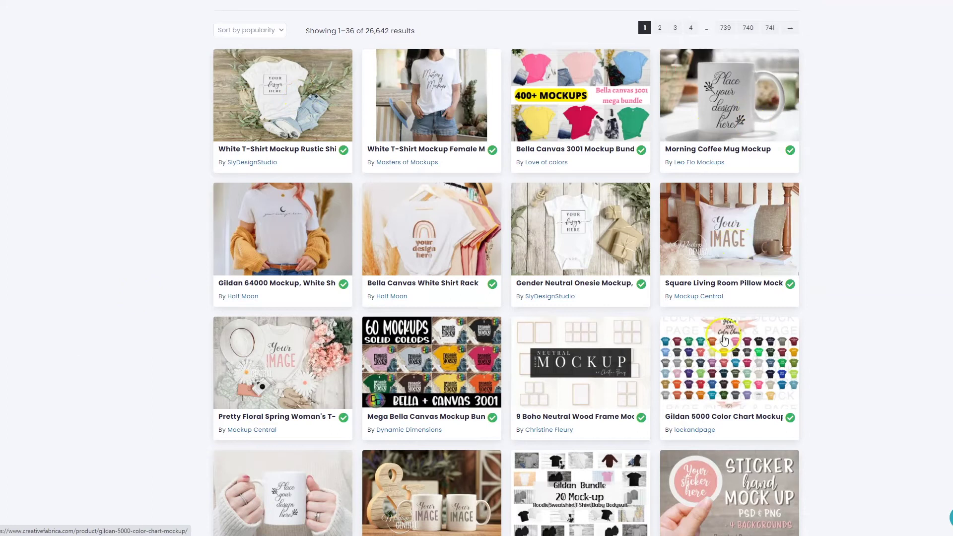
{"action": "scroll", "coordinate": [596, 330], "scroll_direction": "down", "scroll_amount": 1}
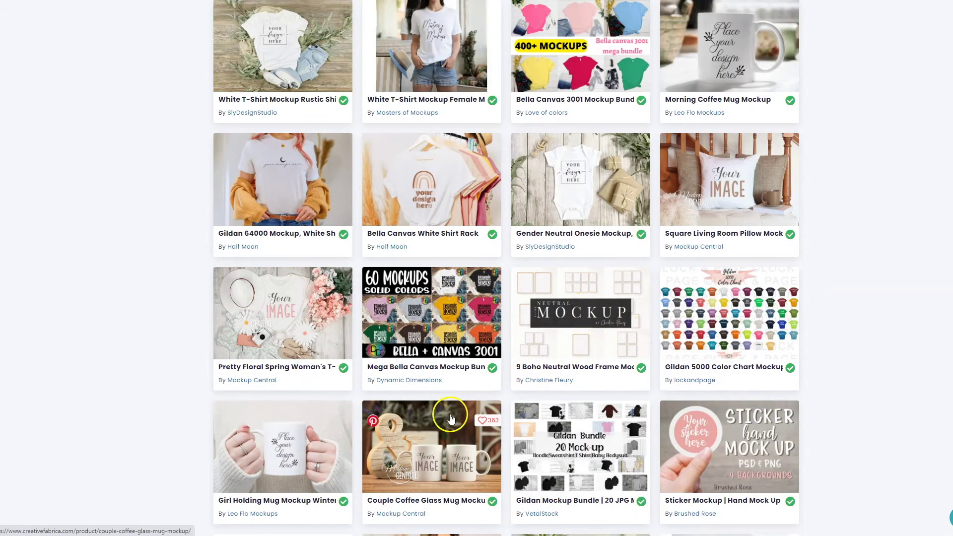
{"action": "scroll", "coordinate": [570, 387], "scroll_direction": "down", "scroll_amount": 3}
{"action": "scroll", "coordinate": [595, 422], "scroll_direction": "down", "scroll_amount": 3}
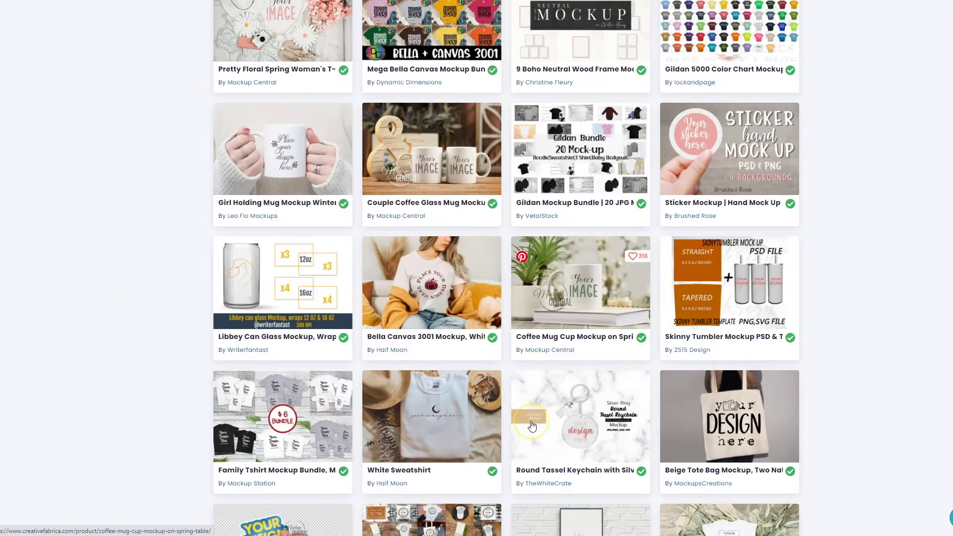
{"action": "scroll", "coordinate": [532, 425], "scroll_direction": "down", "scroll_amount": 3}
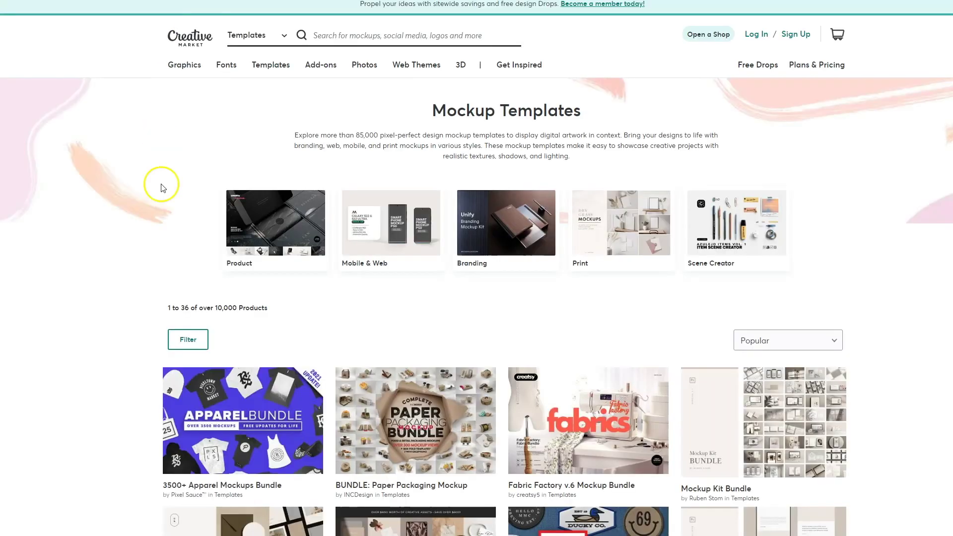
Browse the Mockup Templates category on Creative Market for apparel, packaging and patch mockup bundles.
{"action": "scroll", "coordinate": [160, 185], "scroll_direction": "down", "scroll_amount": 2}
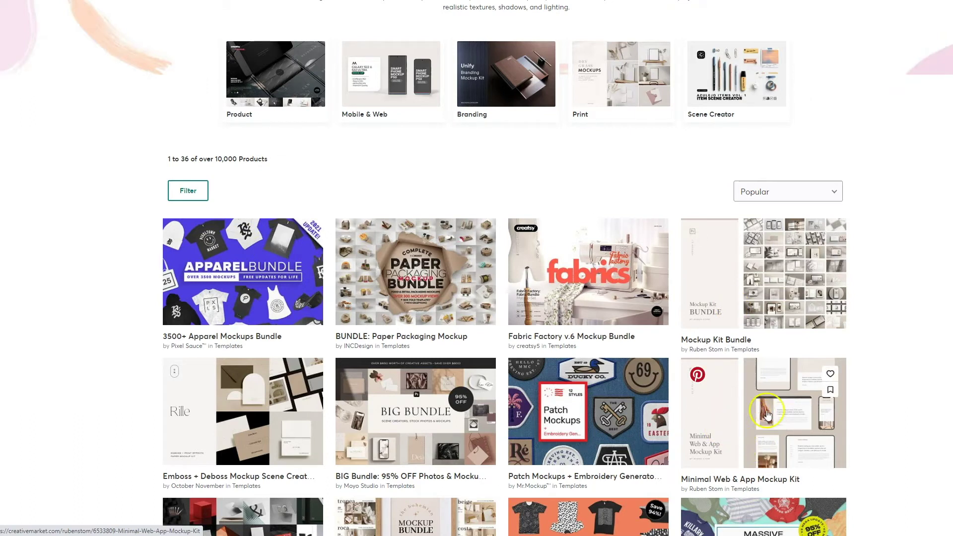
{"action": "scroll", "coordinate": [766, 414], "scroll_direction": "down", "scroll_amount": 1}
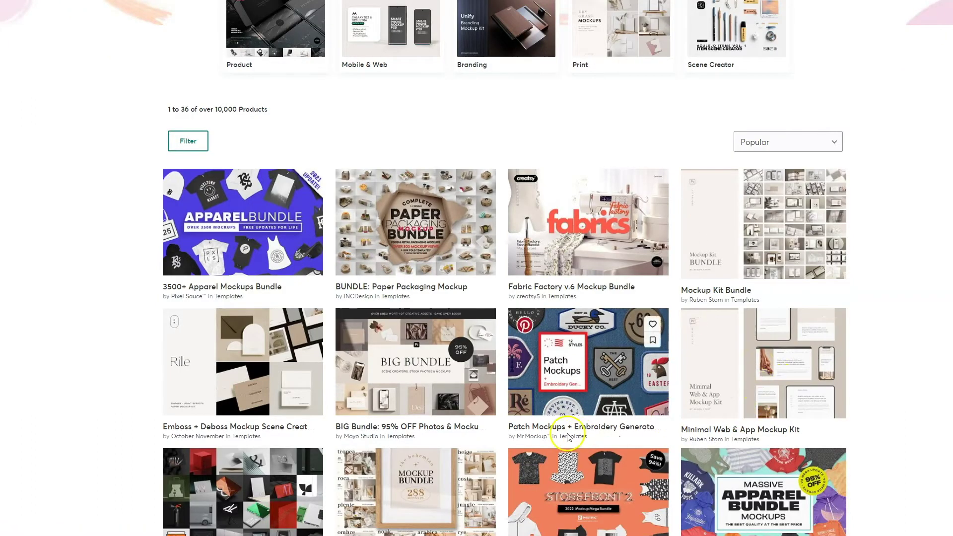
{"action": "scroll", "coordinate": [484, 258], "scroll_direction": "down", "scroll_amount": 1}
{"action": "scroll", "coordinate": [331, 255], "scroll_direction": "down", "scroll_amount": 3}
{"action": "scroll", "coordinate": [331, 255], "scroll_direction": "up", "scroll_amount": 2}
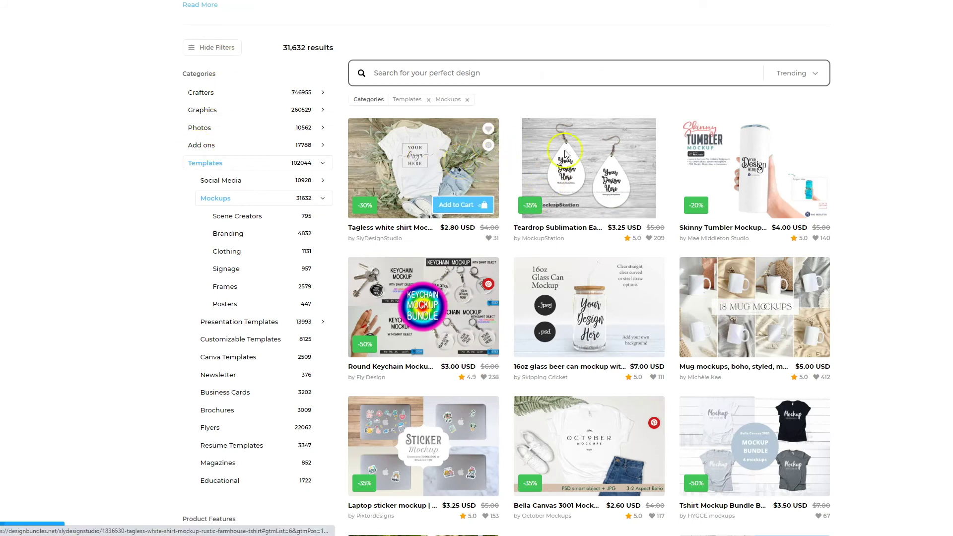
Browse the mockup categories on Design Bundles and TheHungryJPEG.
{"action": "scroll", "coordinate": [460, 317], "scroll_direction": "down", "scroll_amount": 1}
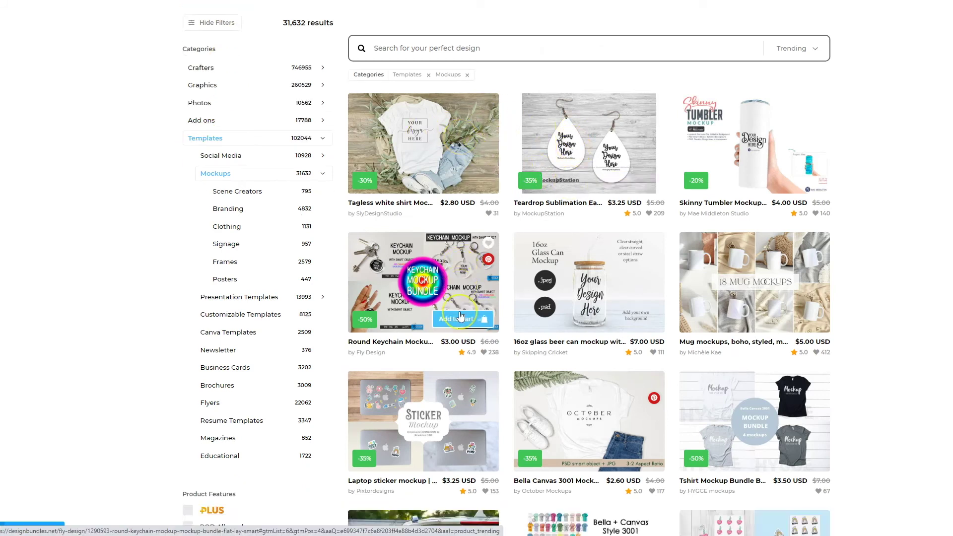
{"action": "scroll", "coordinate": [461, 316], "scroll_direction": "down", "scroll_amount": 4}
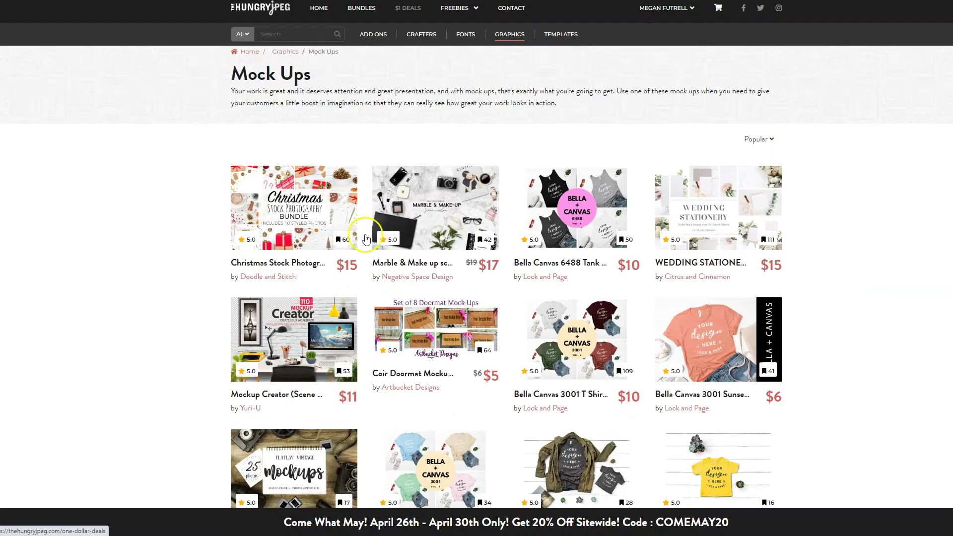
{"action": "scroll", "coordinate": [366, 246], "scroll_direction": "down", "scroll_amount": 2}
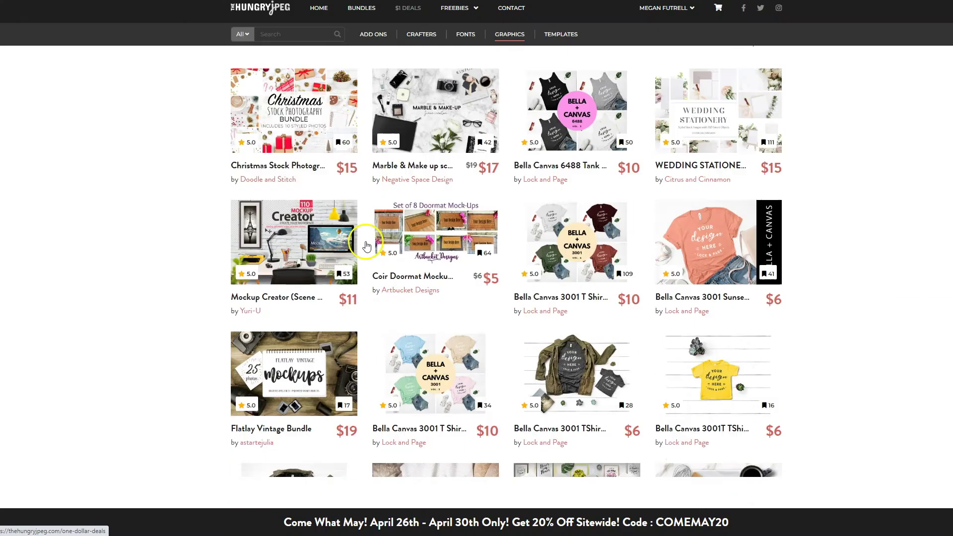
{"action": "scroll", "coordinate": [366, 246], "scroll_direction": "down", "scroll_amount": 5}
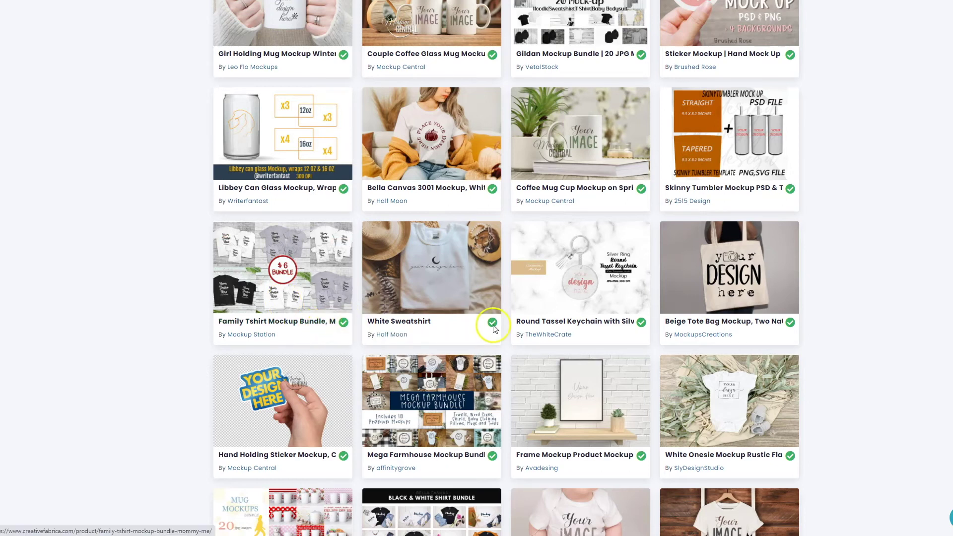
Look through the Creative Fabrica product mockups again, then return to the blank document in Silhouette Studio.
{"action": "scroll", "coordinate": [365, 319], "scroll_direction": "up", "scroll_amount": 8}
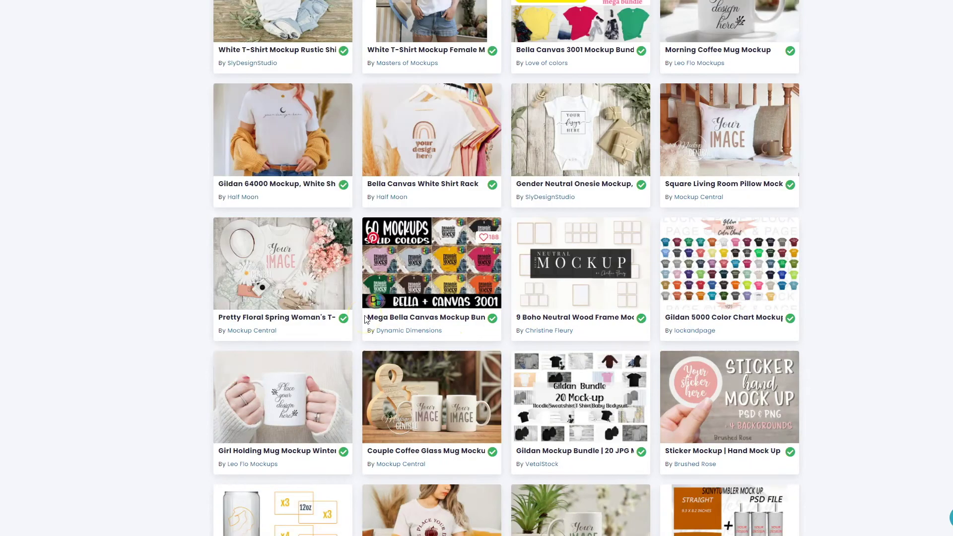
{"action": "scroll", "coordinate": [366, 319], "scroll_direction": "up", "scroll_amount": 4}
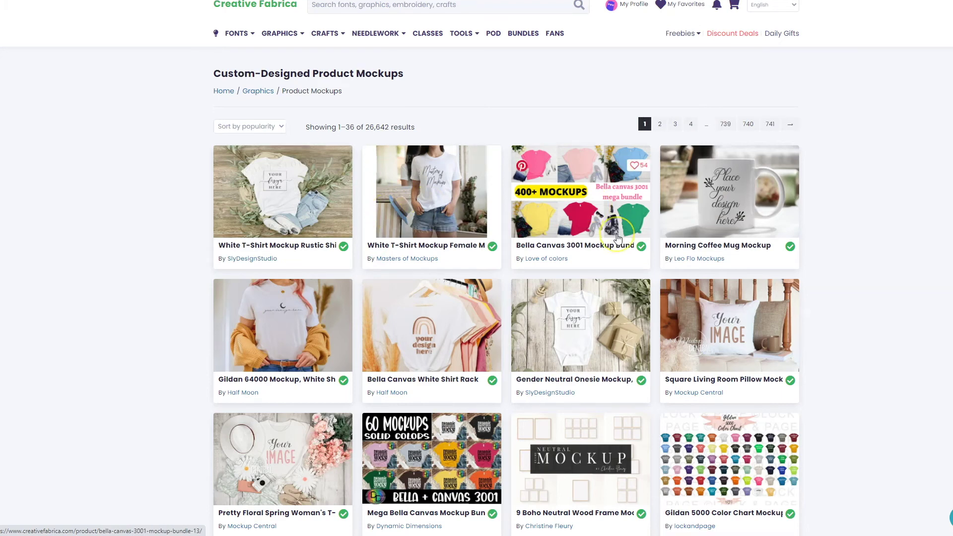
{"action": "scroll", "coordinate": [618, 239], "scroll_direction": "down", "scroll_amount": 6}
{"action": "scroll", "coordinate": [618, 238], "scroll_direction": "down", "scroll_amount": 3}
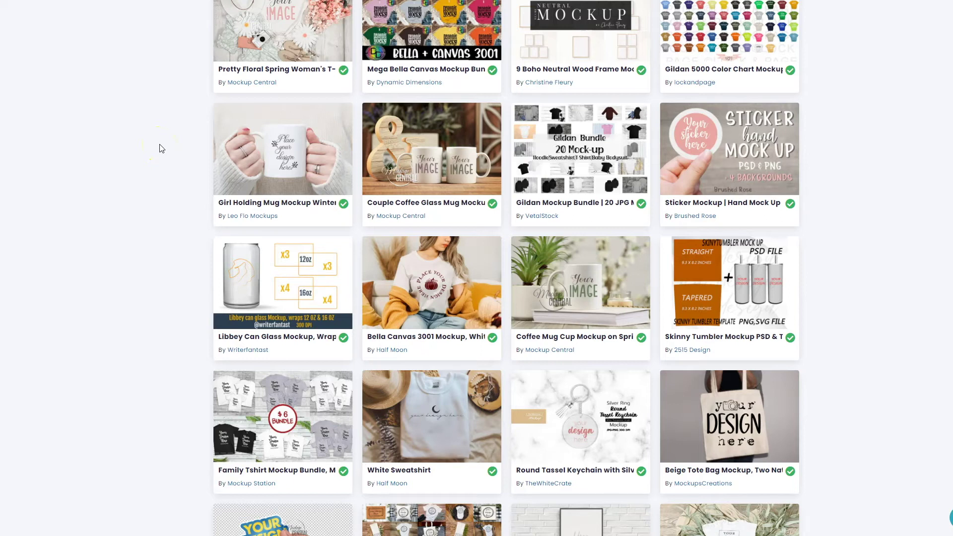
{"action": "left_click", "coordinate": [152, 253]}
{"action": "left_click", "coordinate": [76, 333]}
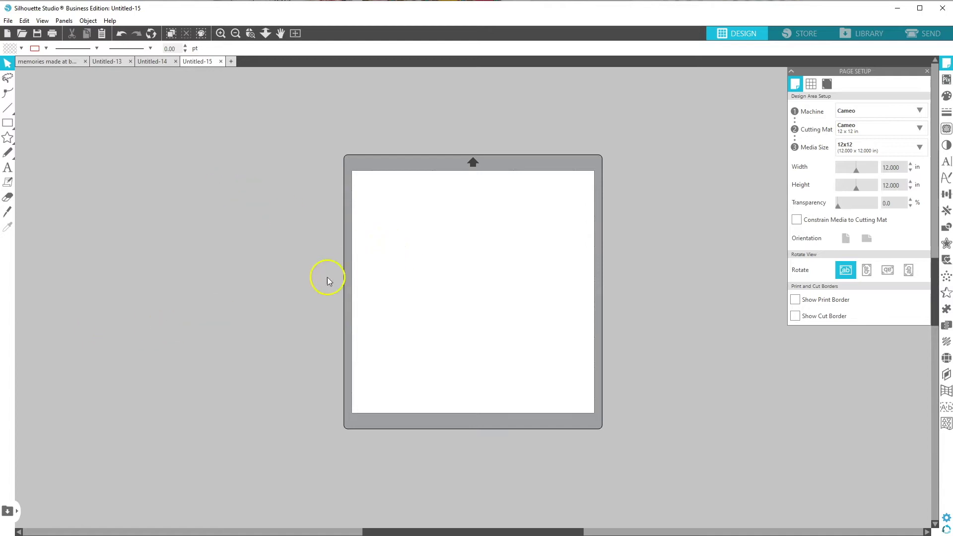
Set the media size to a custom 8 × 8 in page on the 12 × 12 in Cameo mat.
{"action": "left_click", "coordinate": [853, 116]}
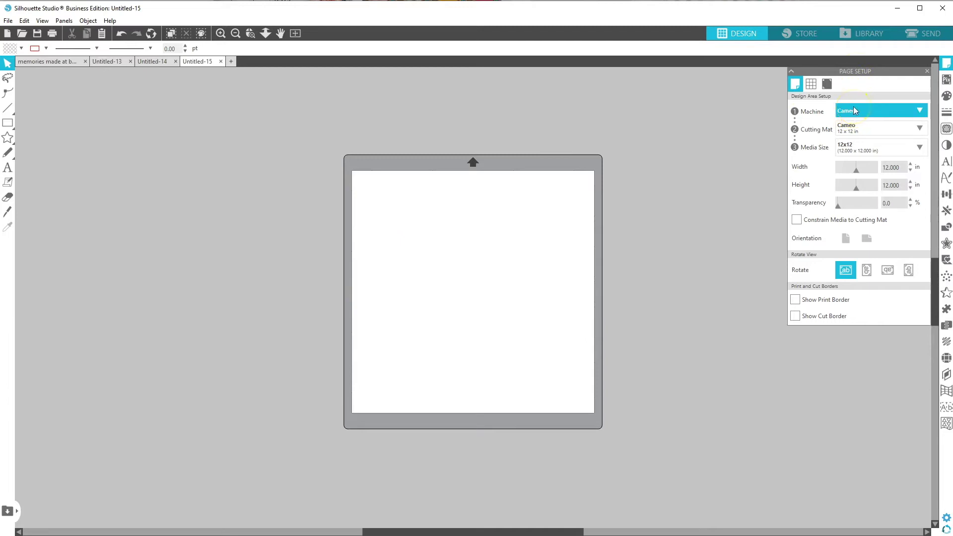
{"action": "left_click", "coordinate": [855, 125]}
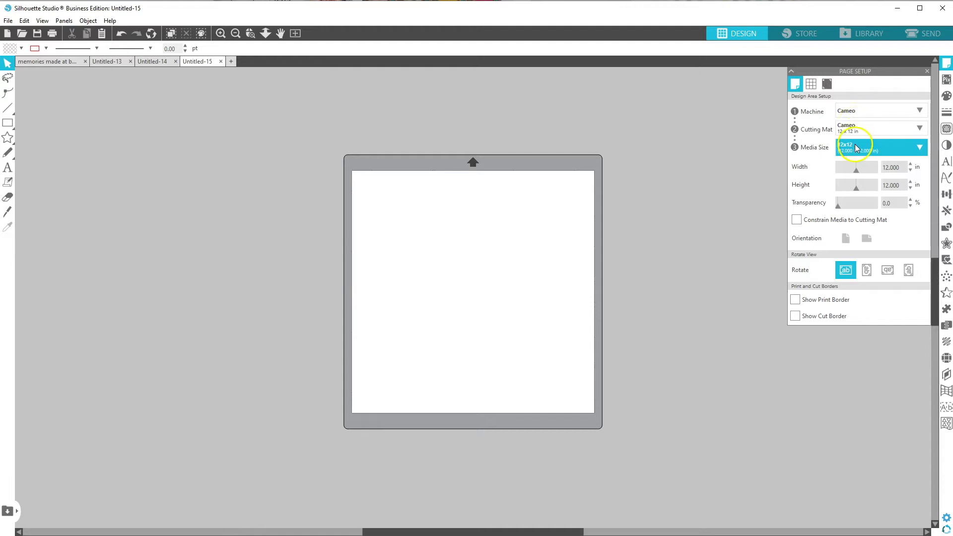
{"action": "left_click", "coordinate": [858, 146]}
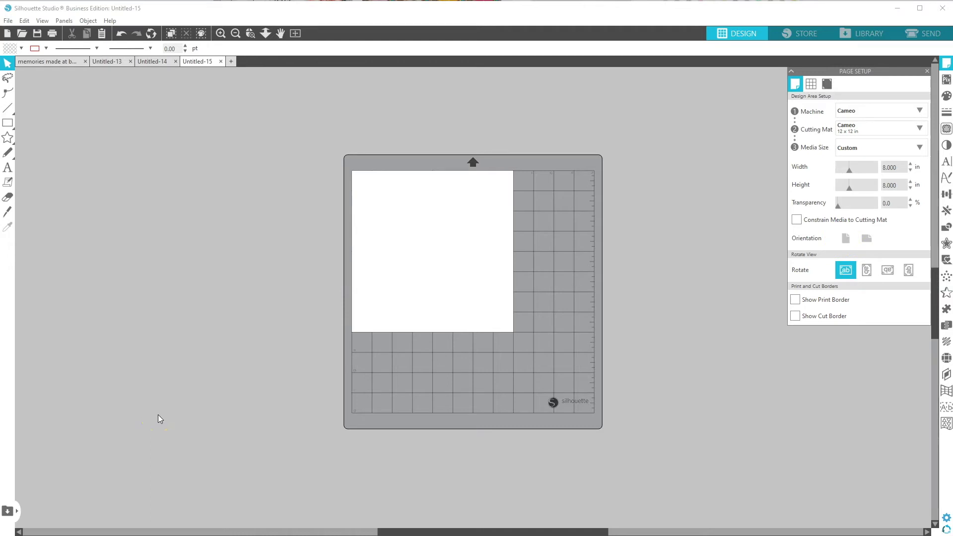
Place the beach_t-shirt_white_wood_white mockup photo from the Original Files folder into the document.
{"action": "left_click", "coordinate": [281, 535]}
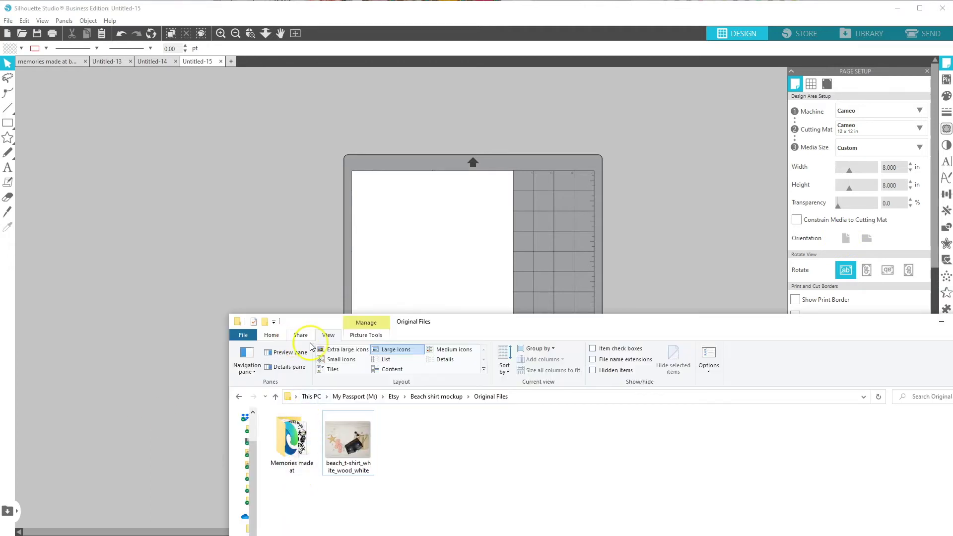
{"action": "left_click_drag", "start_coordinate": [349, 439], "coordinate": [277, 191]}
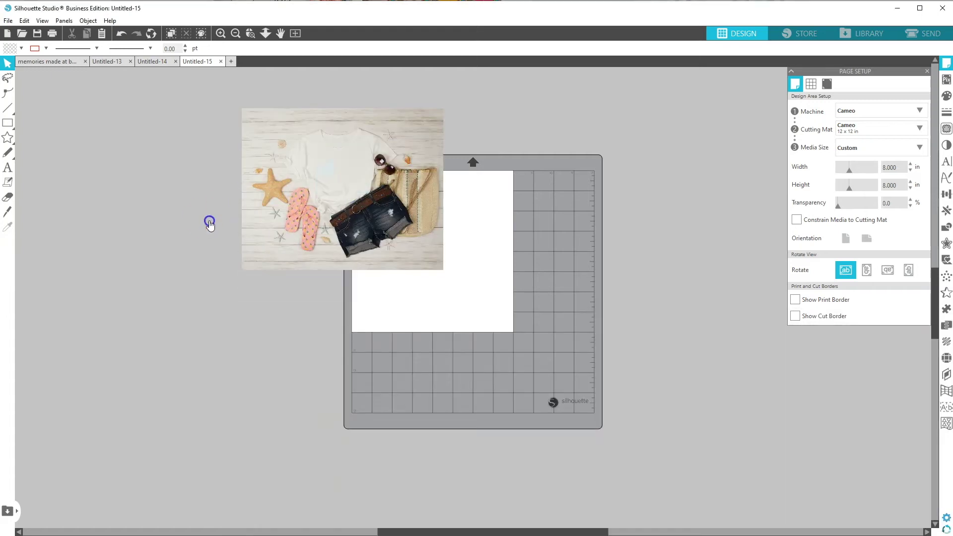
Open the "Memories made at" folder in Original Files and show its files as large icons.
{"action": "key", "text": "alt+Tab"}
{"action": "left_click", "coordinate": [298, 436]}
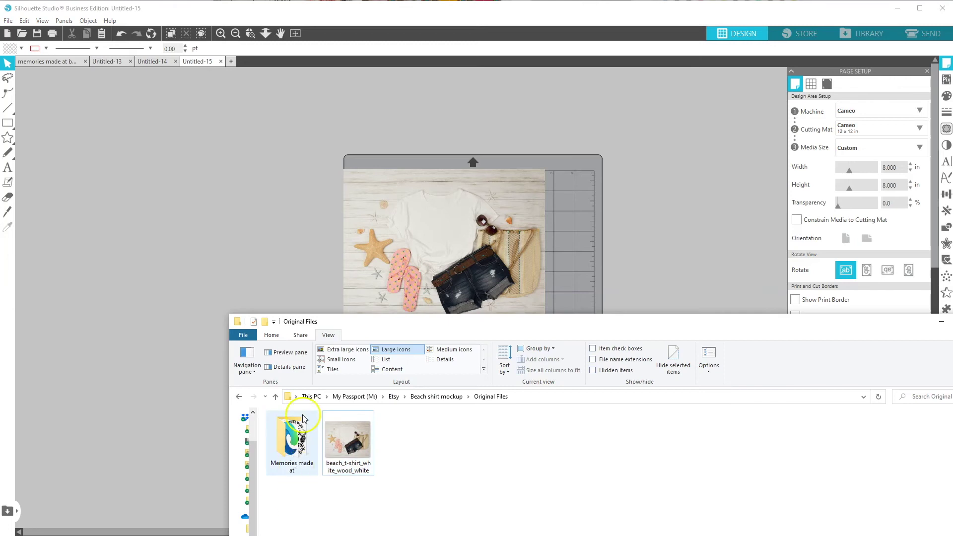
{"action": "left_click", "coordinate": [297, 436]}
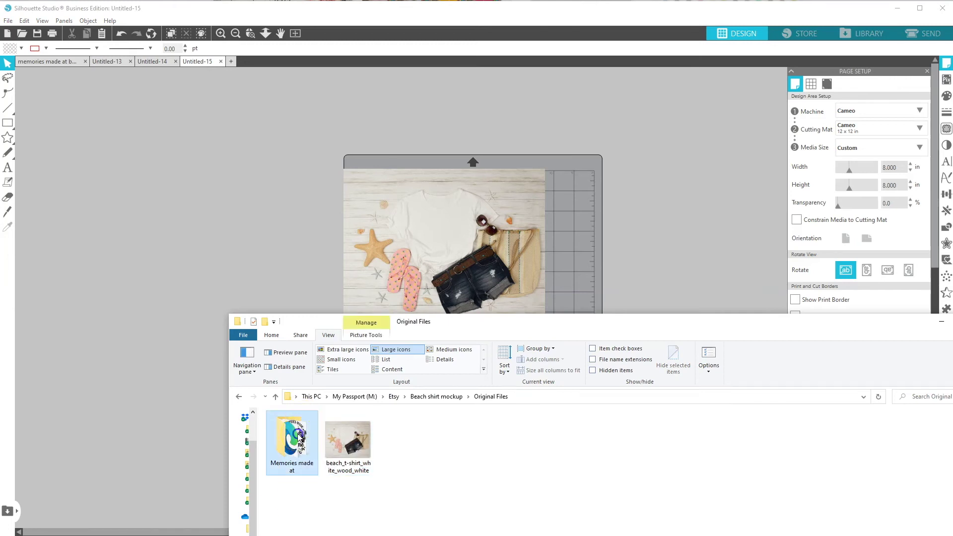
{"action": "double_click", "coordinate": [240, 471]}
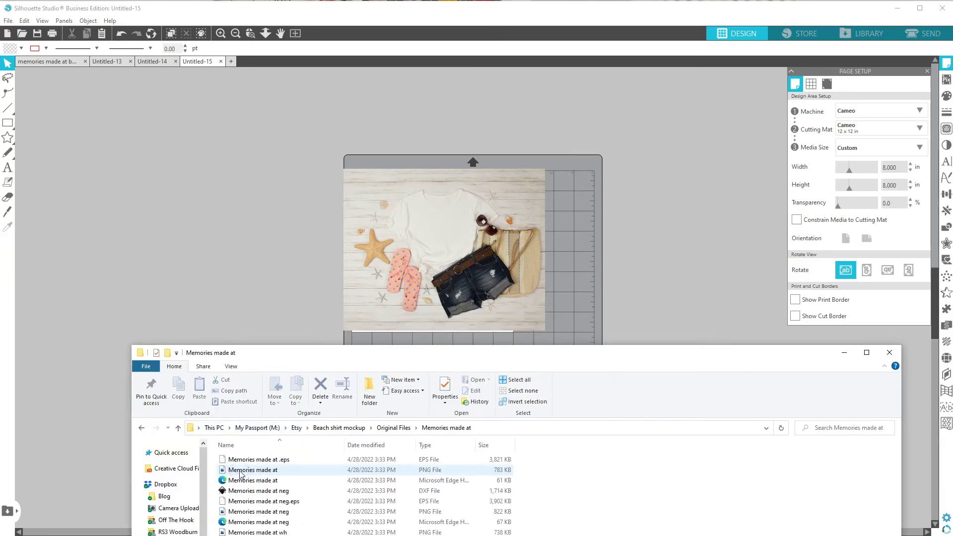
{"action": "left_click_drag", "start_coordinate": [304, 356], "coordinate": [312, 283]}
{"action": "left_click", "coordinate": [239, 293]}
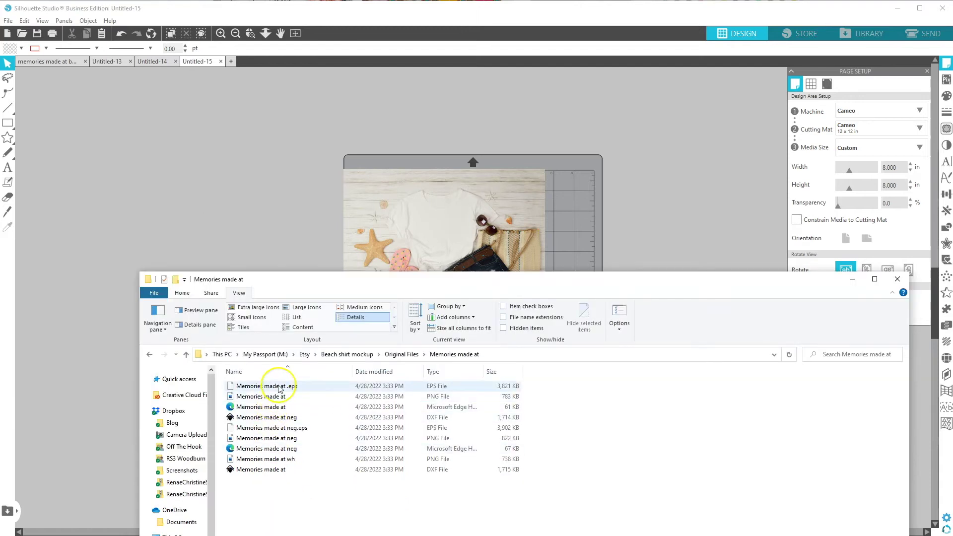
{"action": "left_click", "coordinate": [306, 307]}
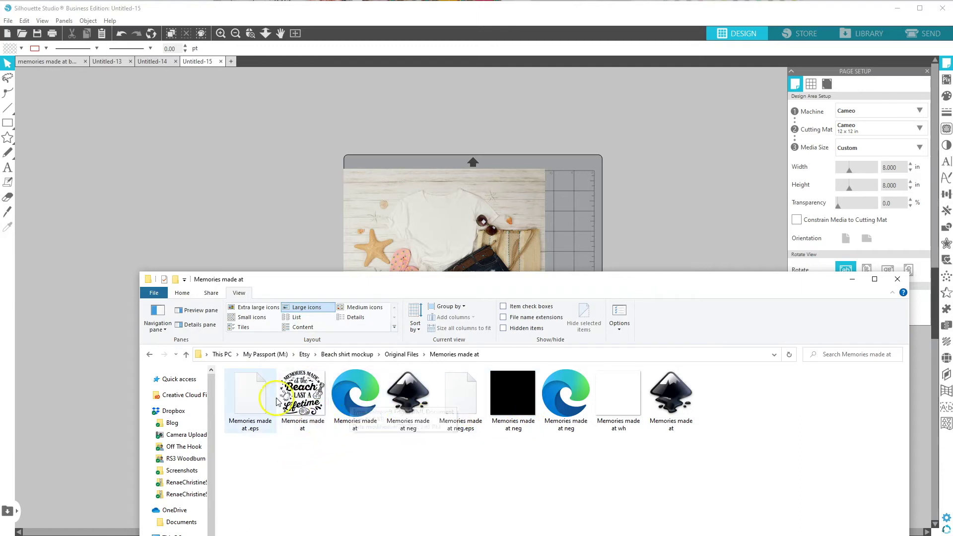
Place the Microsoft Edge-type "Memories made at" design file into the document and get the folder window out of the way.
{"action": "left_click", "coordinate": [300, 397]}
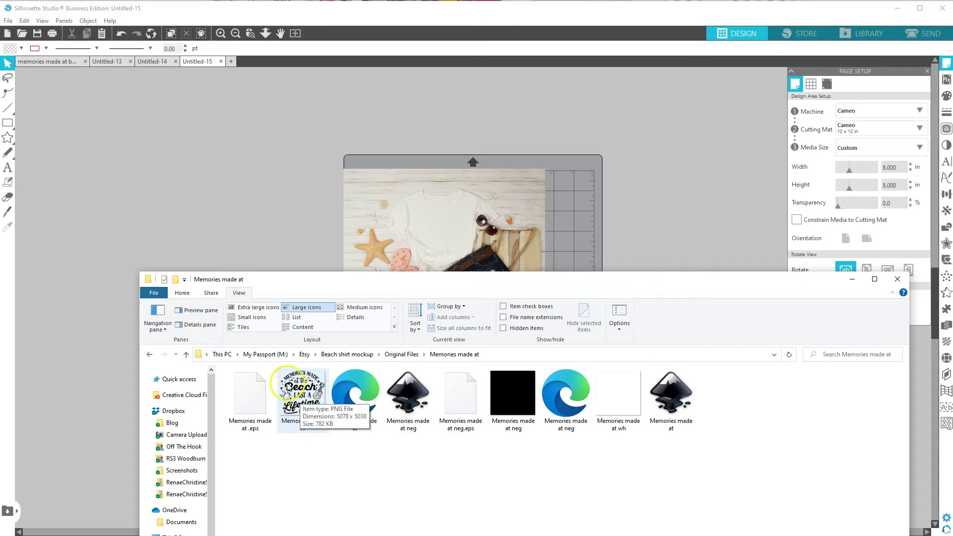
{"action": "left_click_drag", "start_coordinate": [354, 394], "coordinate": [233, 188]}
{"action": "left_click", "coordinate": [852, 279]}
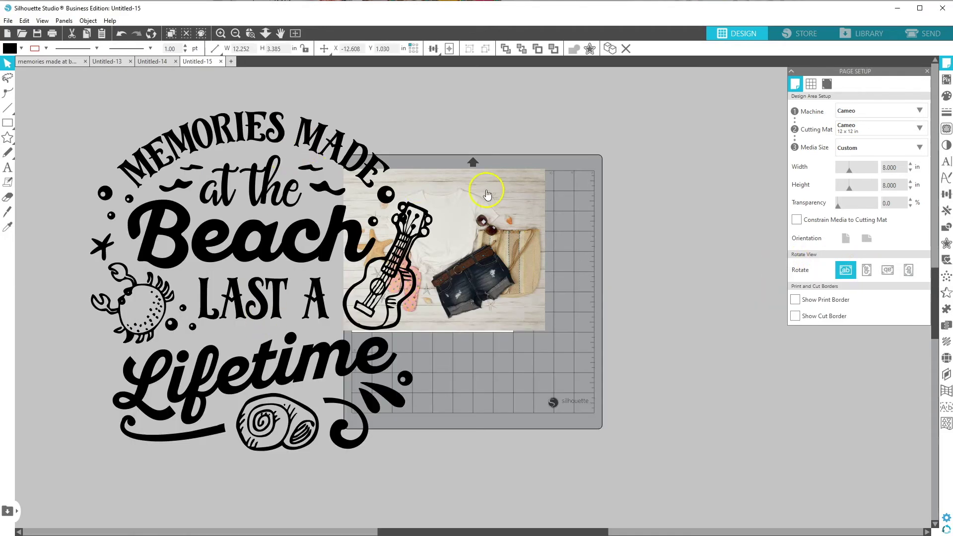
Group the beach quote design and scale it down to about 5.78 × 5.74 in, beside the shirt photo.
{"action": "left_click", "coordinate": [270, 432]}
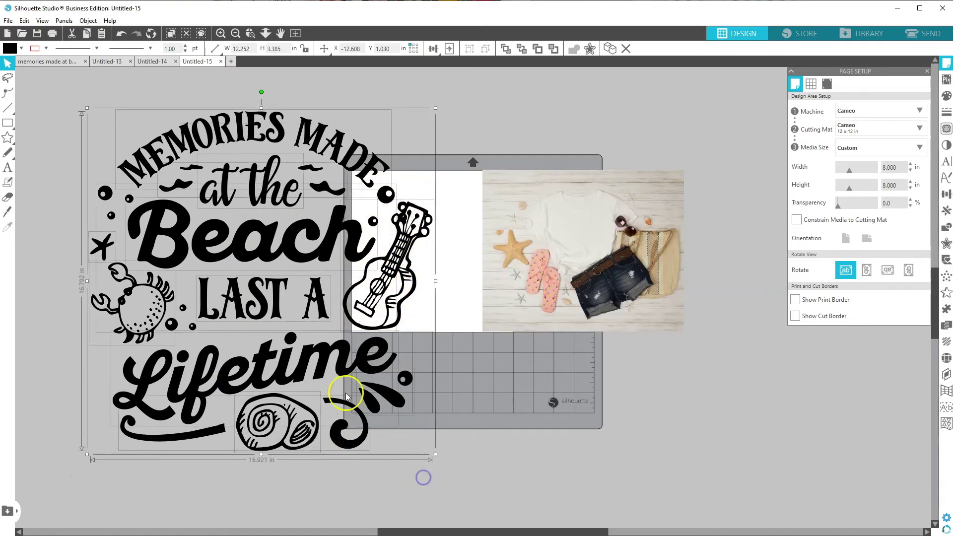
{"action": "right_click", "coordinate": [343, 373]}
{"action": "left_click", "coordinate": [380, 258]}
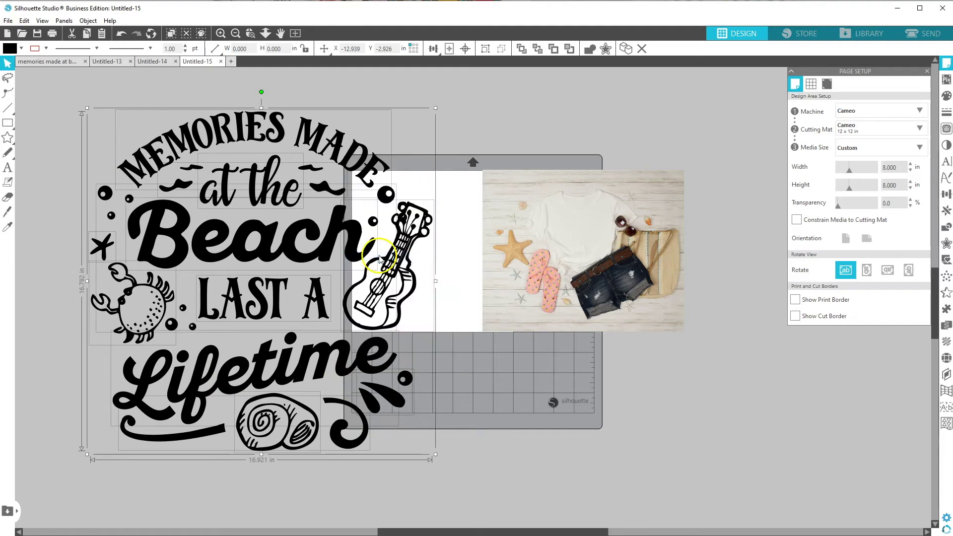
{"action": "left_click_drag", "start_coordinate": [435, 107], "coordinate": [300, 175]}
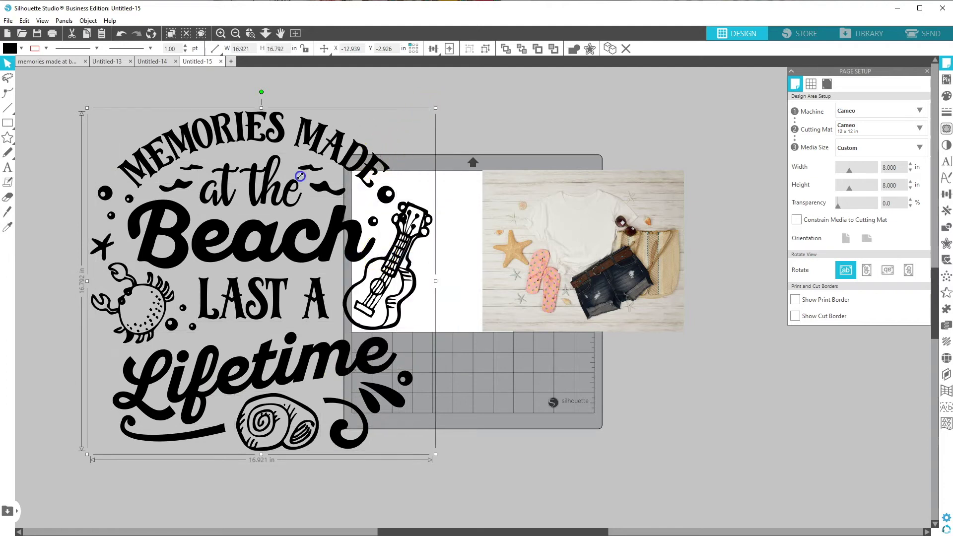
{"action": "left_click_drag", "start_coordinate": [278, 219], "coordinate": [230, 268]}
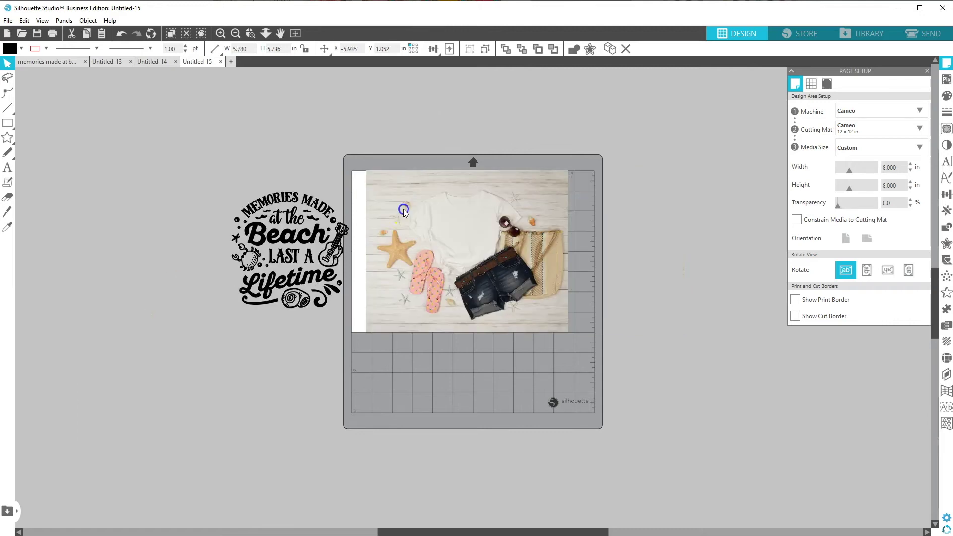
{"action": "left_click_drag", "start_coordinate": [393, 207], "coordinate": [398, 226]}
{"action": "left_click", "coordinate": [151, 108]}
Copy the pink and grey squirrel logo without the white background from the "memories made at beach summer shirt master" document.
{"action": "left_click", "coordinate": [43, 61]}
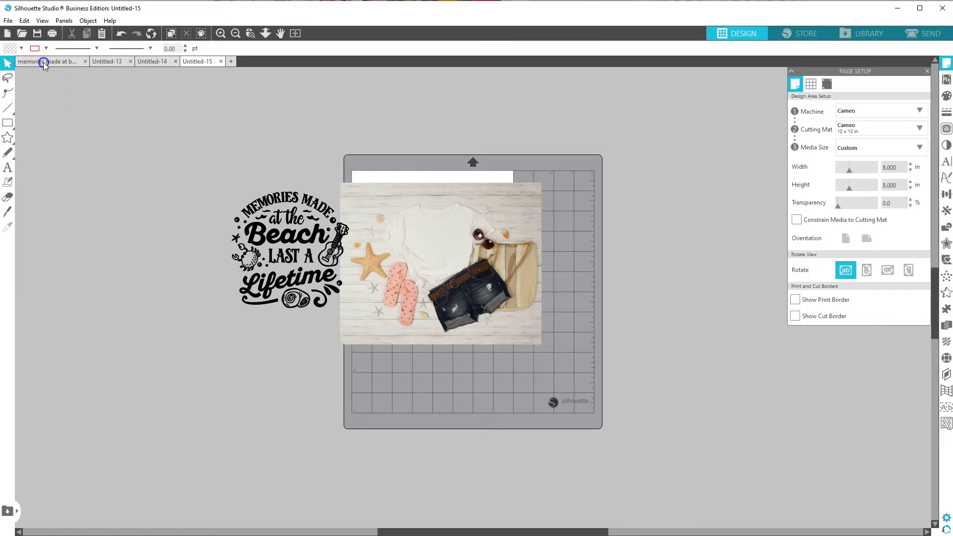
{"action": "scroll", "coordinate": [74, 372], "scroll_direction": "down", "scroll_amount": 5}
{"action": "scroll", "coordinate": [75, 372], "scroll_direction": "down", "scroll_amount": 3}
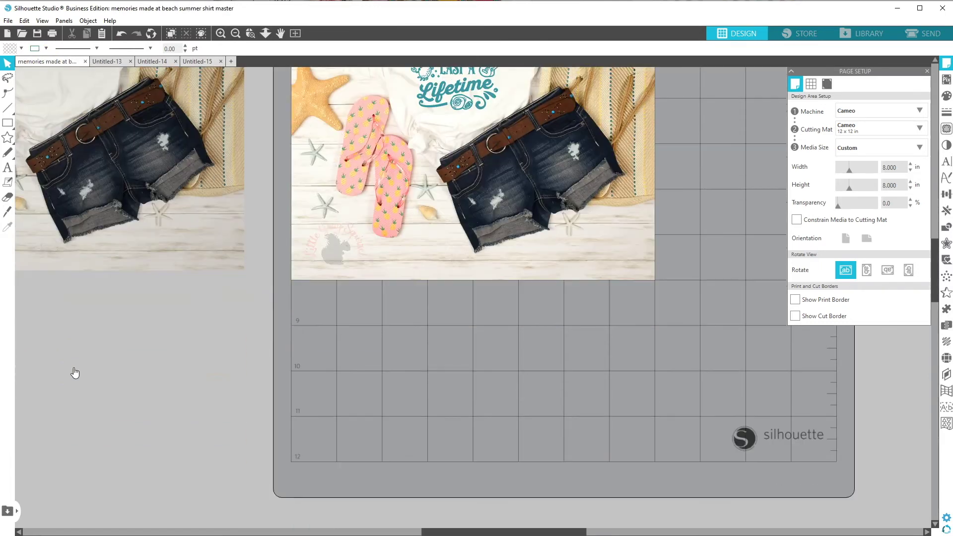
{"action": "scroll", "coordinate": [252, 240], "scroll_direction": "down", "scroll_amount": 2}
{"action": "left_click_drag", "start_coordinate": [186, 240], "coordinate": [198, 230]}
{"action": "left_click", "coordinate": [191, 276]}
{"action": "left_click_drag", "start_coordinate": [191, 278], "coordinate": [243, 299]}
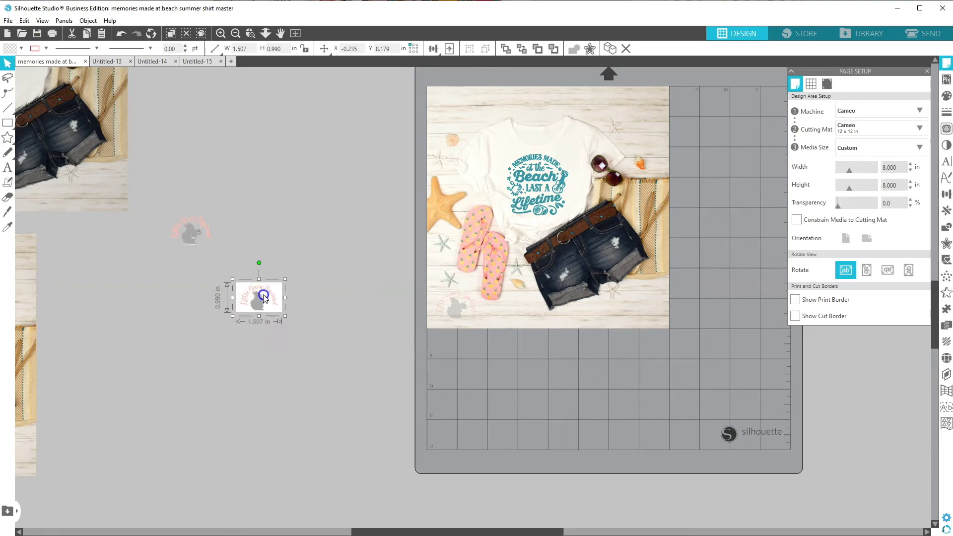
{"action": "left_click", "coordinate": [189, 238]}
{"action": "right_click", "coordinate": [188, 235]}
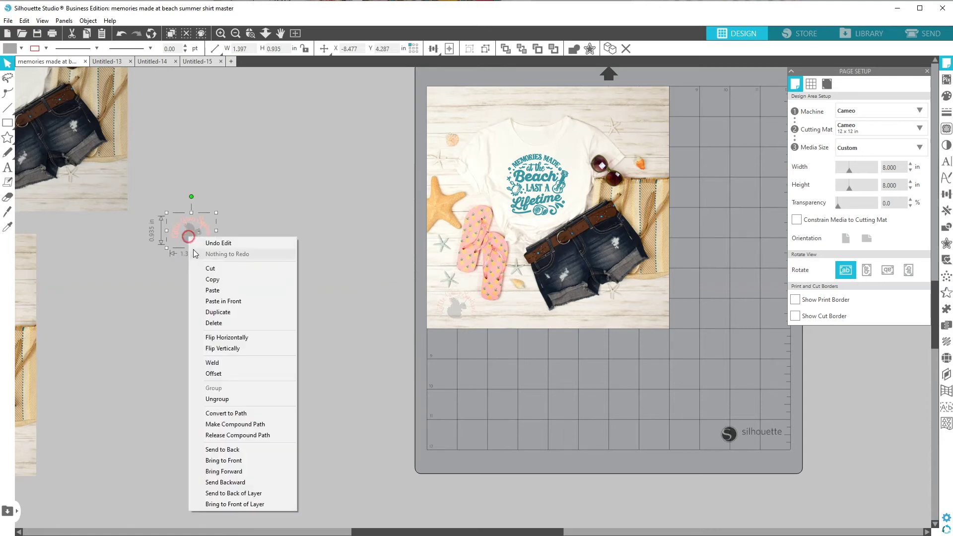
{"action": "left_click", "coordinate": [199, 281]}
Paste the squirrel logo into Untitled-15 and move it together with the beach quote off the mat, clear of the photo.
{"action": "left_click", "coordinate": [197, 61]}
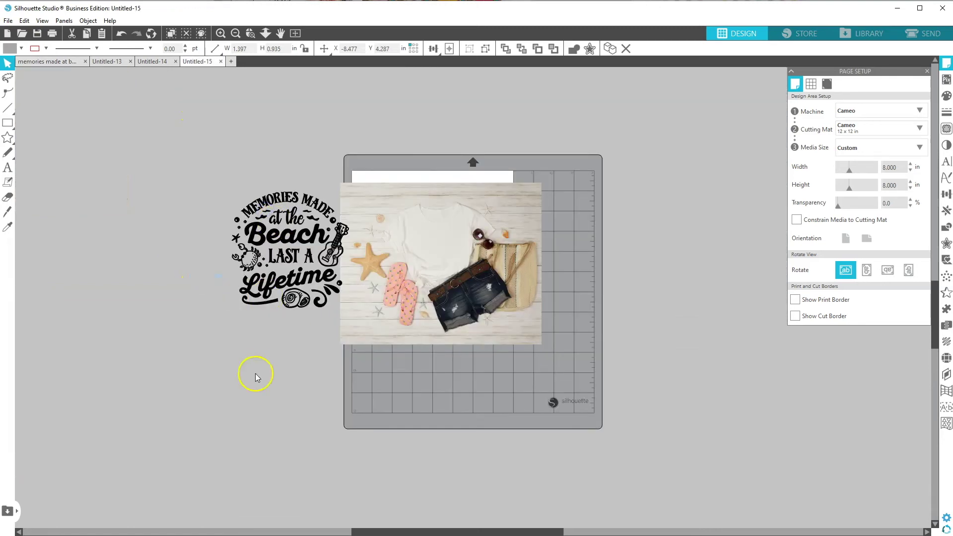
{"action": "key", "text": "ctrl+v"}
{"action": "left_click_drag", "start_coordinate": [290, 328], "coordinate": [309, 336]}
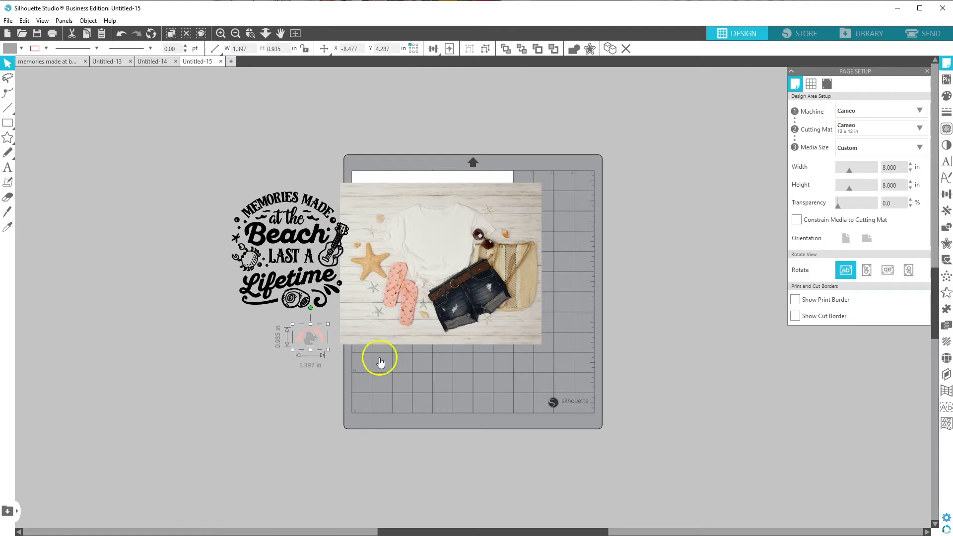
{"action": "left_click_drag", "start_coordinate": [378, 220], "coordinate": [374, 221]}
{"action": "left_click", "coordinate": [320, 298]}
{"action": "left_click", "coordinate": [303, 330], "text": "shift"}
{"action": "left_click_drag", "start_coordinate": [309, 337], "coordinate": [257, 301]}
Try scaling the shirt photo down to about 8.84 × 7.07 in over the page, and undo the resize.
{"action": "left_click", "coordinate": [418, 300]}
{"action": "left_click_drag", "start_coordinate": [418, 300], "coordinate": [408, 334]}
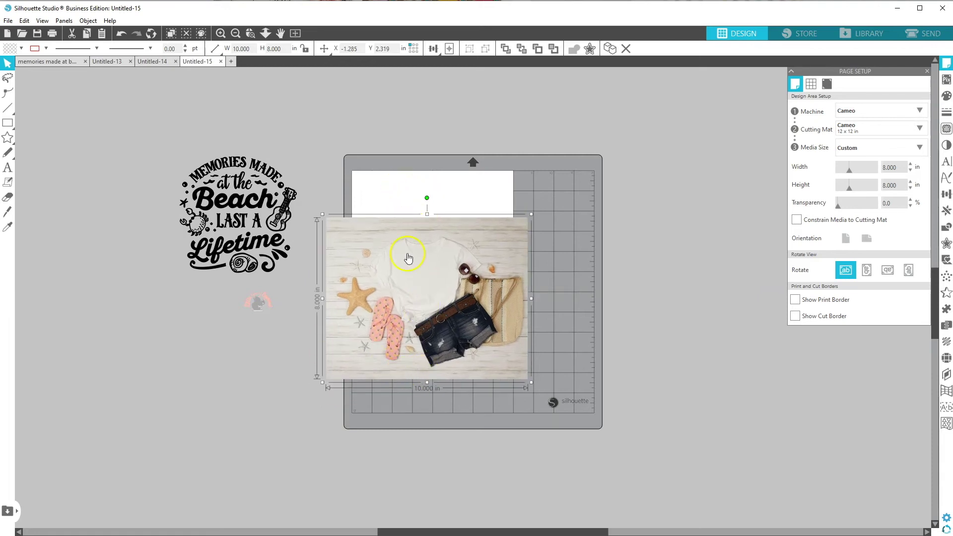
{"action": "left_click_drag", "start_coordinate": [401, 233], "coordinate": [400, 227]}
{"action": "left_click_drag", "start_coordinate": [323, 188], "coordinate": [361, 170]}
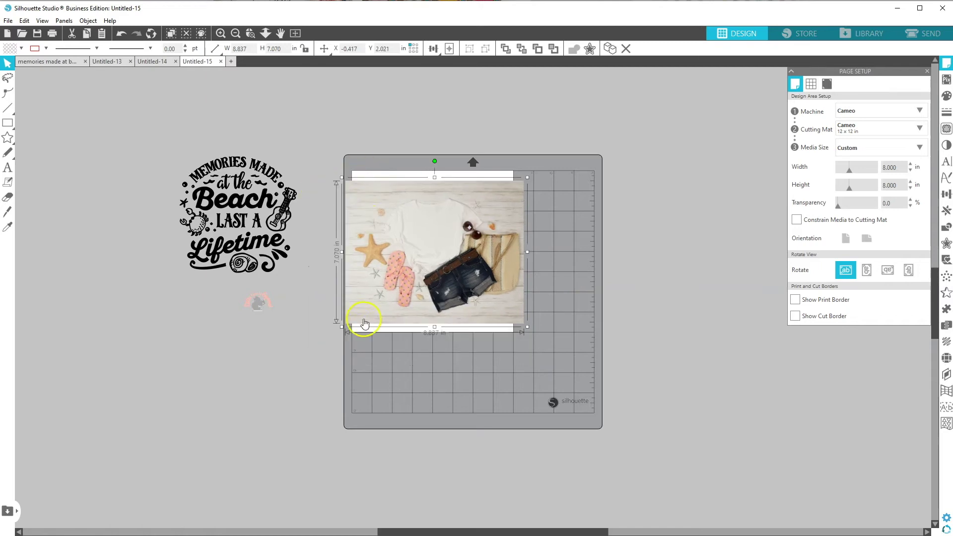
{"action": "key", "text": "ctrl+z"}
{"action": "key", "text": "ctrl+z"}
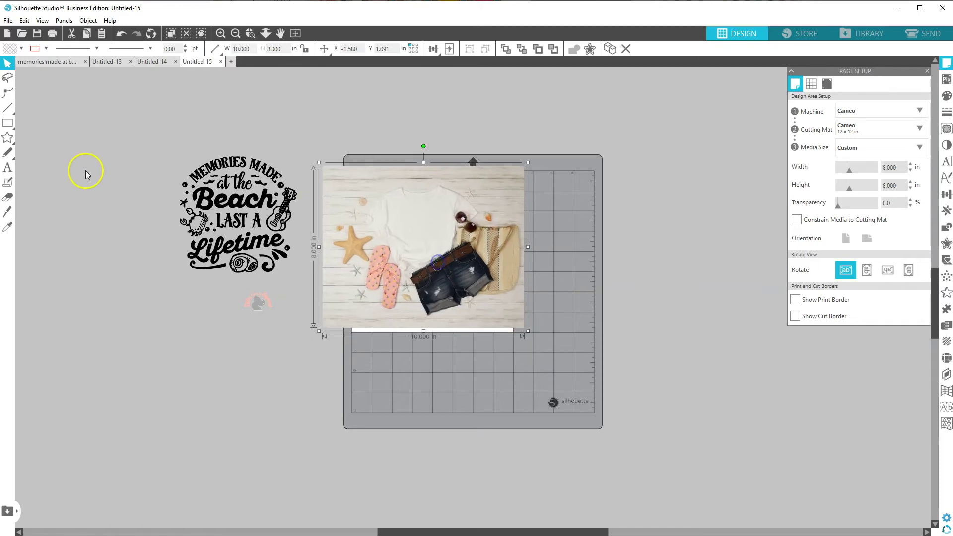
Draw a rectangle, size it to 8 × 8 in and center it on the page over the shirt photo.
{"action": "left_click", "coordinate": [8, 123]}
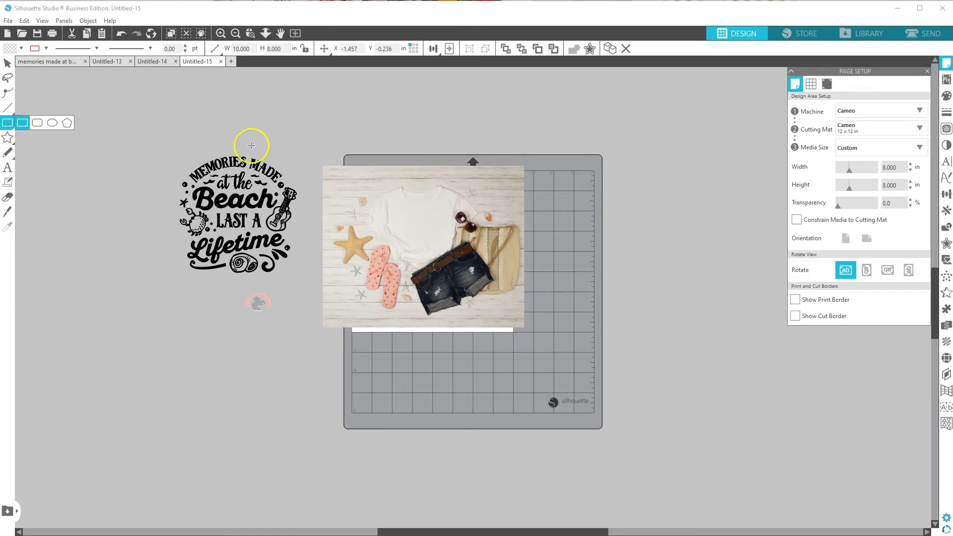
{"action": "mouse_move", "coordinate": [269, 142]}
{"action": "left_mouse_down"}
{"action": "mouse_move", "coordinate": [379, 198]}
{"action": "mouse_move", "coordinate": [421, 279]}
{"action": "left_mouse_up"}
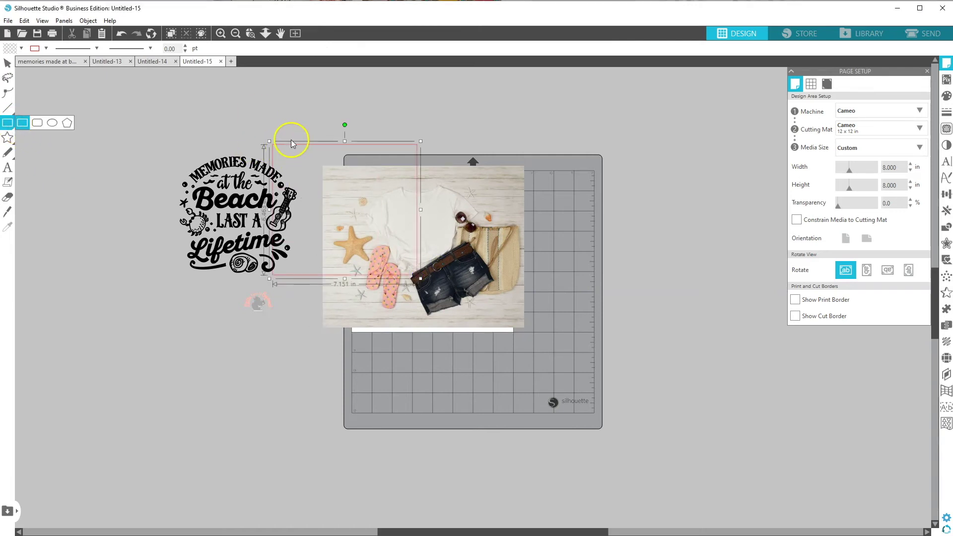
{"action": "left_click", "coordinate": [232, 48]}
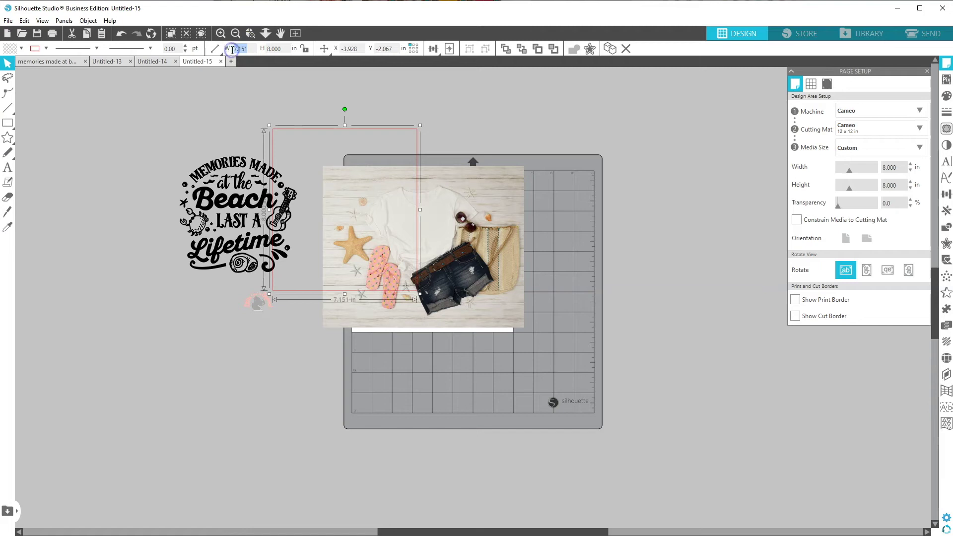
{"action": "type", "text": "8.000"}
{"action": "key", "text": "Return"}
{"action": "left_click_drag", "start_coordinate": [369, 128], "coordinate": [439, 177]}
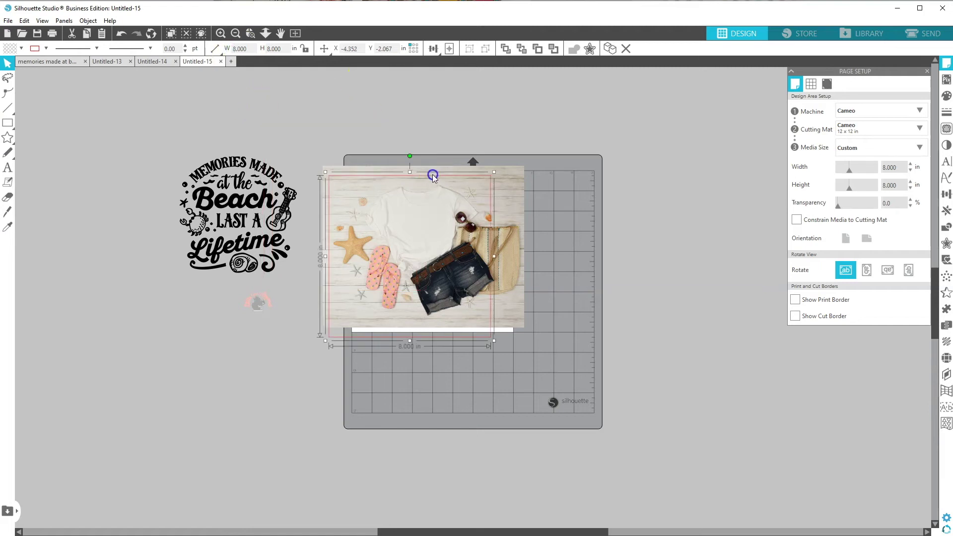
{"action": "left_click", "coordinate": [449, 48]}
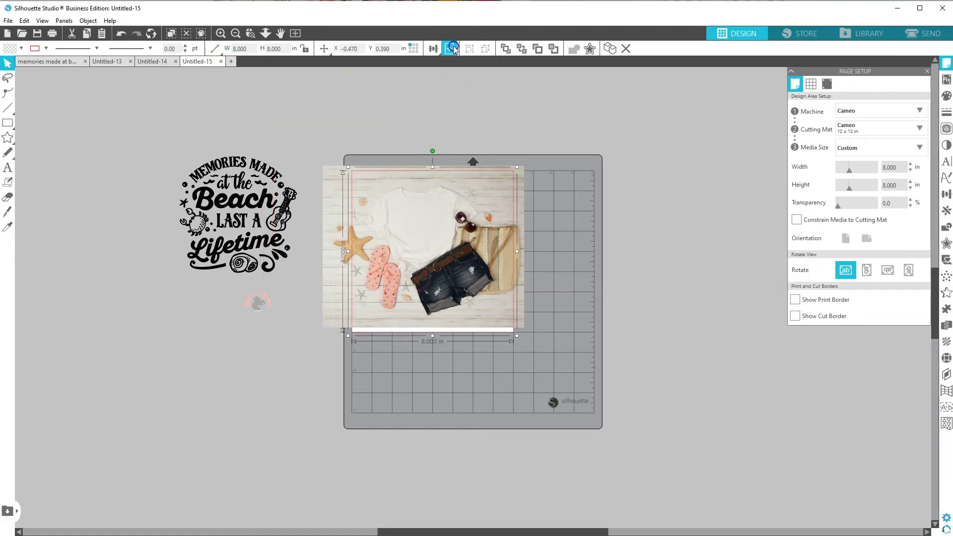
Center the shirt photo on the page under the square, and shift it left to about X -1.12 in.
{"action": "left_click_drag", "start_coordinate": [391, 224], "coordinate": [401, 222]}
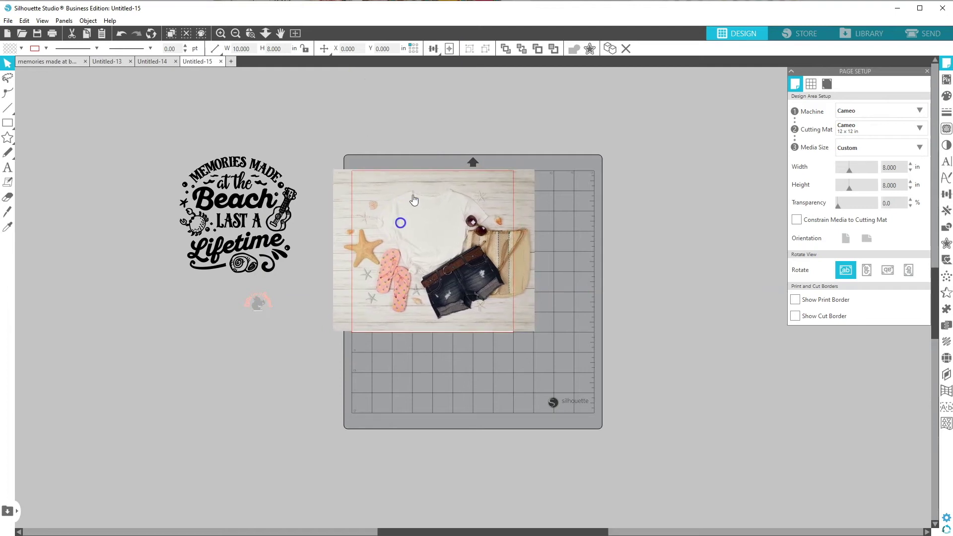
{"action": "left_click", "coordinate": [295, 33]}
{"action": "left_click", "coordinate": [425, 155]}
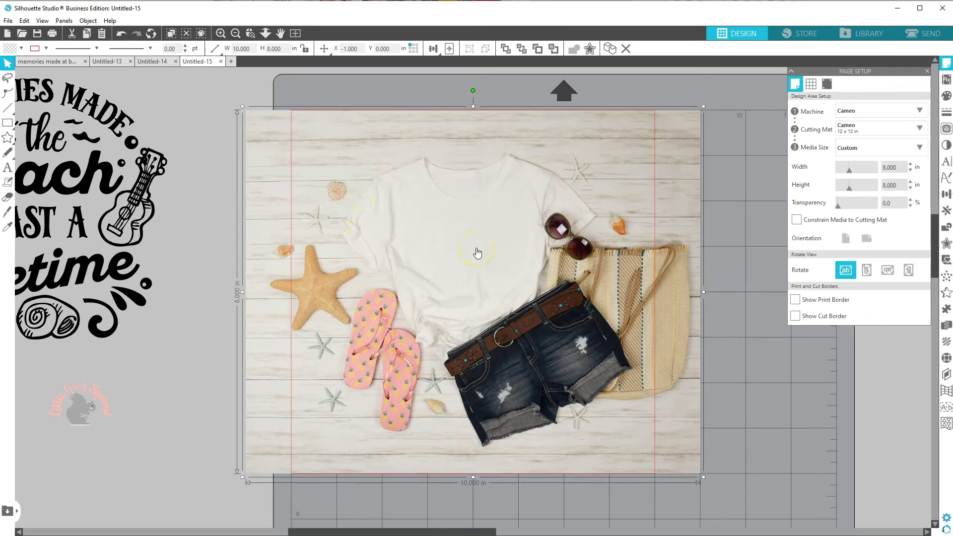
{"action": "left_click_drag", "start_coordinate": [464, 313], "coordinate": [458, 312]}
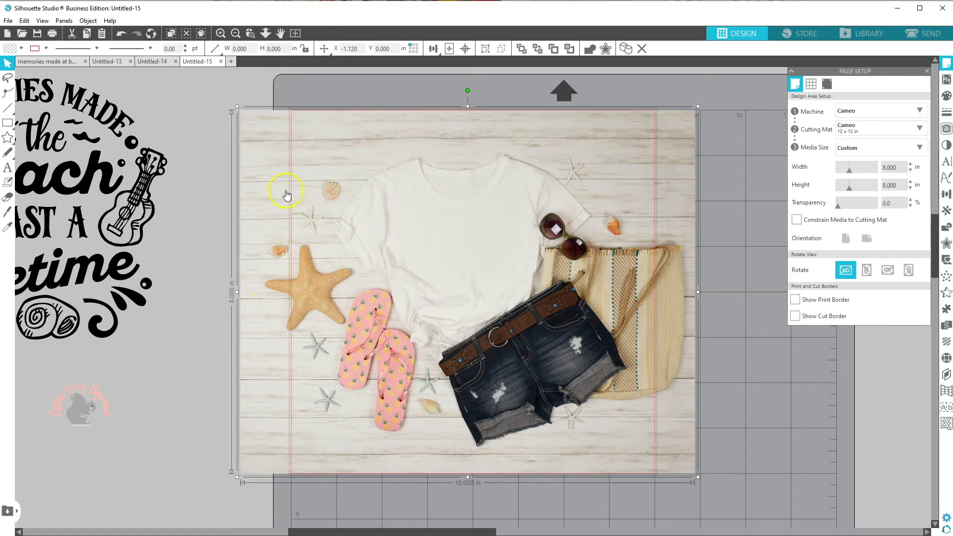
Crop the shirt photo to the 8 × 8 in square.
{"action": "left_click", "coordinate": [87, 21]}
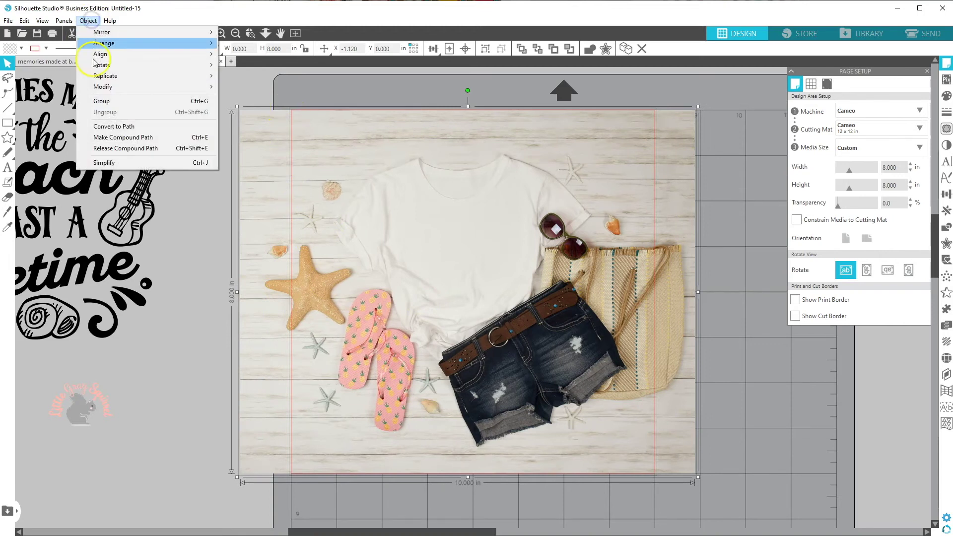
{"action": "mouse_move", "coordinate": [105, 89]}
{"action": "left_click", "coordinate": [260, 119]}
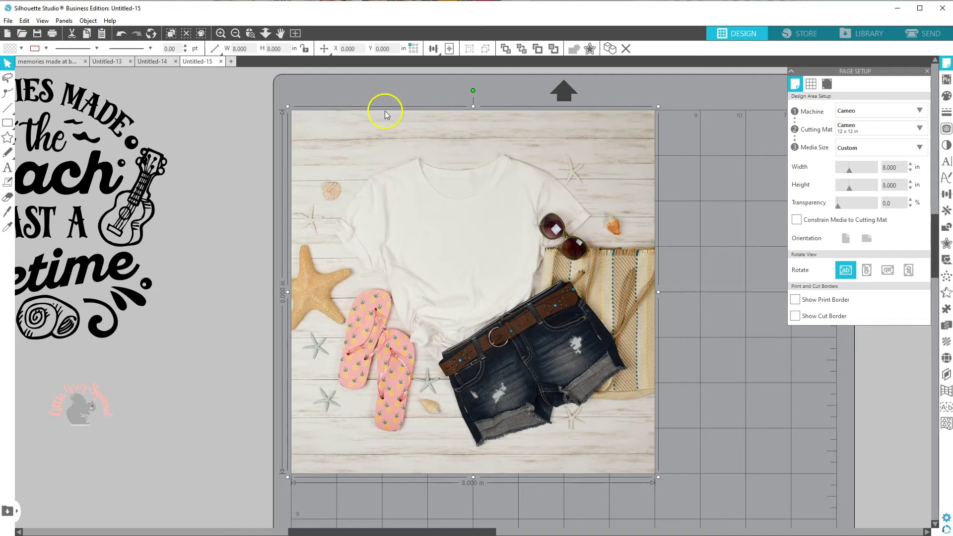
Set the squirrel logo's fill transparency to 11% and move it over the lower-left corner of the shirt photo.
{"action": "left_click_drag", "start_coordinate": [80, 403], "coordinate": [218, 425]}
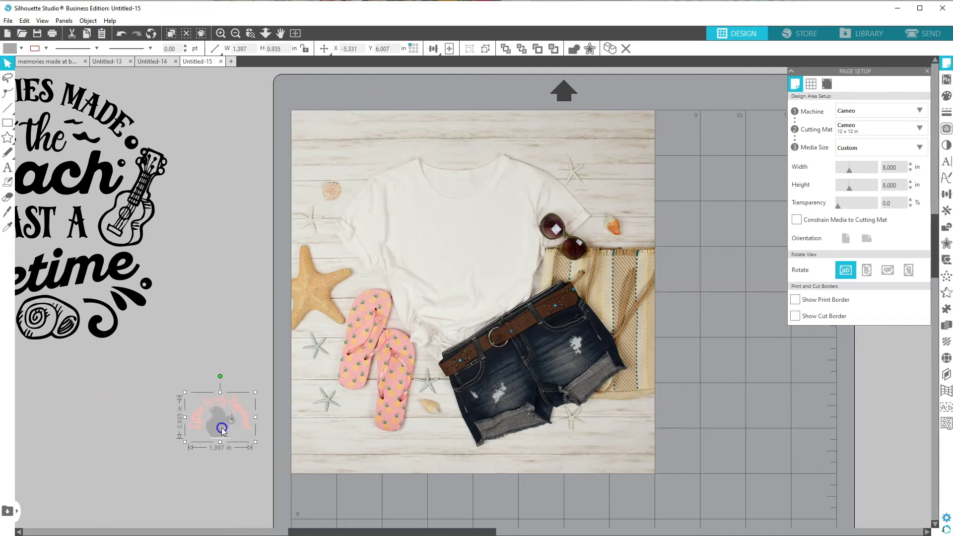
{"action": "left_click", "coordinate": [946, 95]}
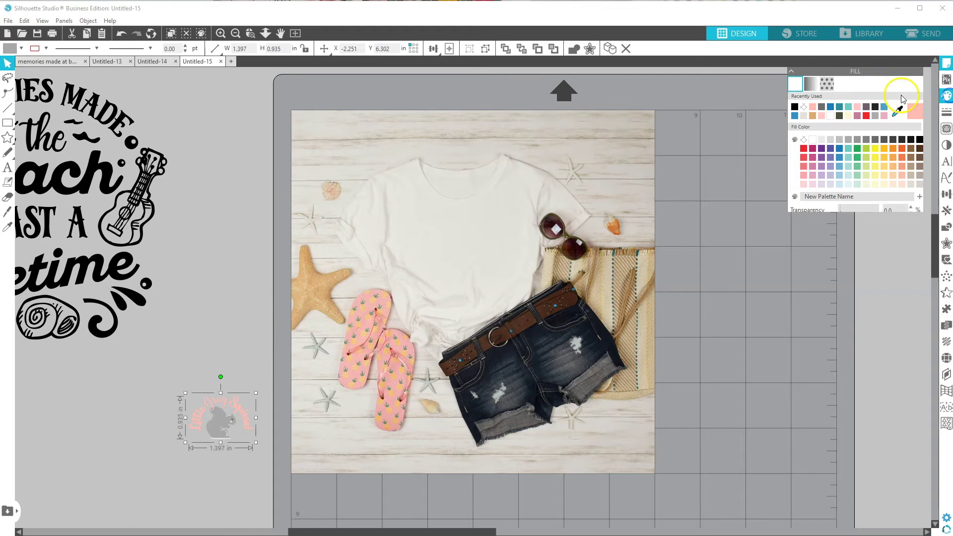
{"action": "left_click", "coordinate": [841, 214]}
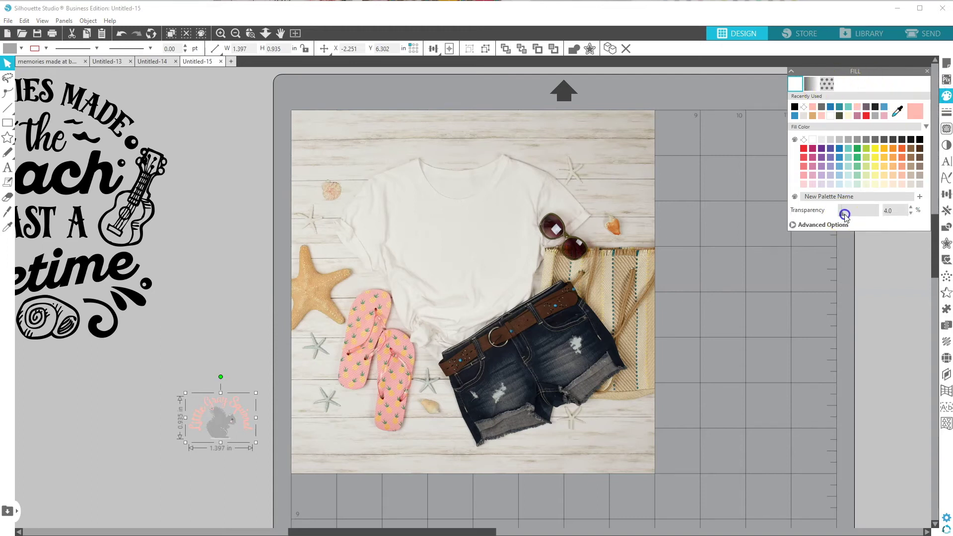
{"action": "left_click_drag", "start_coordinate": [847, 216], "coordinate": [843, 215]}
{"action": "left_click_drag", "start_coordinate": [213, 414], "coordinate": [326, 438]}
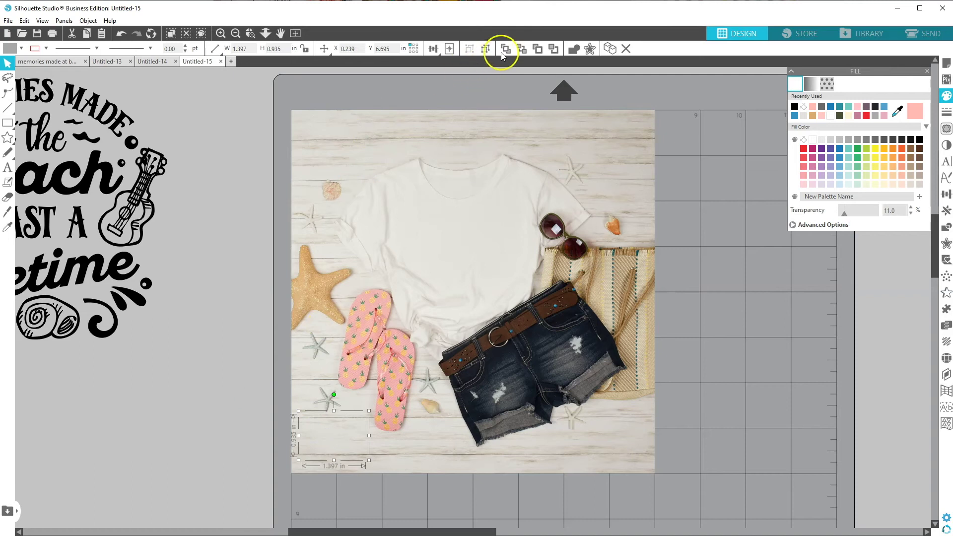
Bring the logo in front of the photo, set its transparency to 56% and shift it to about X 0.55, Y 6.64 in.
{"action": "left_click", "coordinate": [861, 213]}
{"action": "left_click", "coordinate": [350, 445]}
{"action": "left_click_drag", "start_coordinate": [345, 443], "coordinate": [358, 441]}
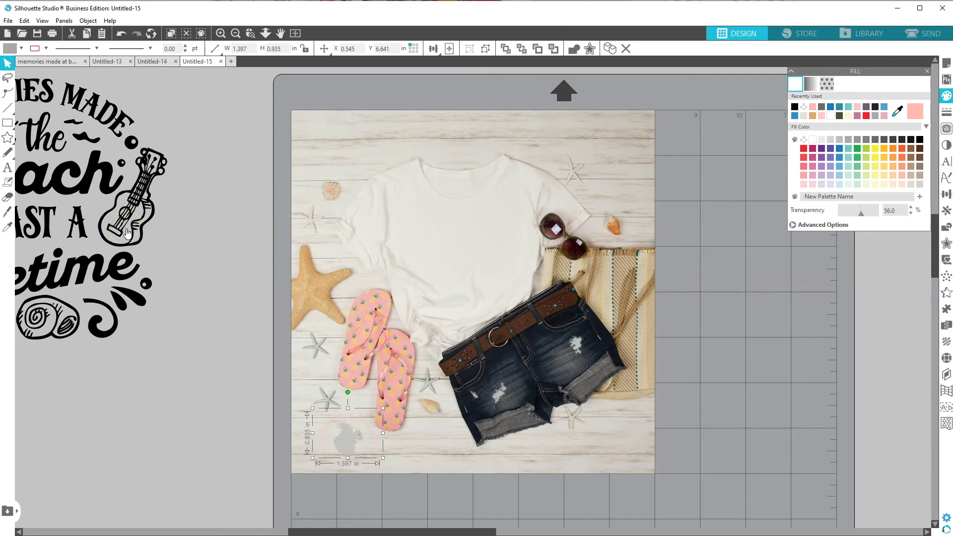
Bring the beach quote design to the front and place it on the shirt, scaled to about 3.17 × 3.15 in.
{"action": "left_click", "coordinate": [125, 248]}
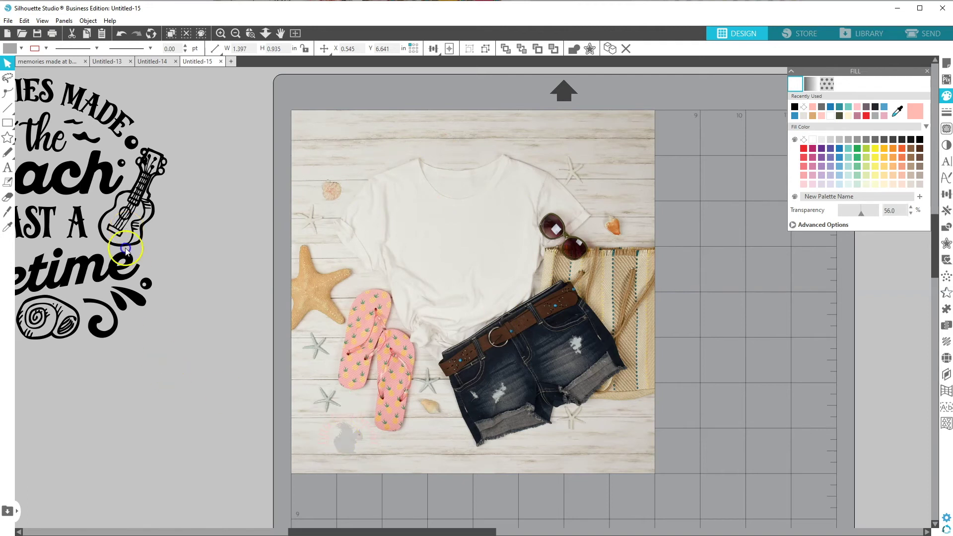
{"action": "left_click", "coordinate": [184, 181]}
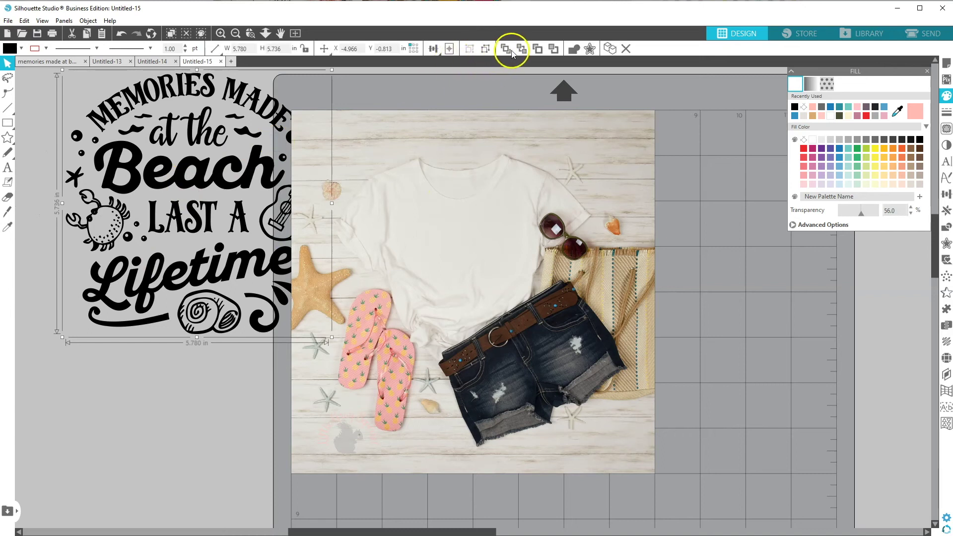
{"action": "left_click", "coordinate": [511, 51]}
{"action": "left_click_drag", "start_coordinate": [145, 168], "coordinate": [432, 260]}
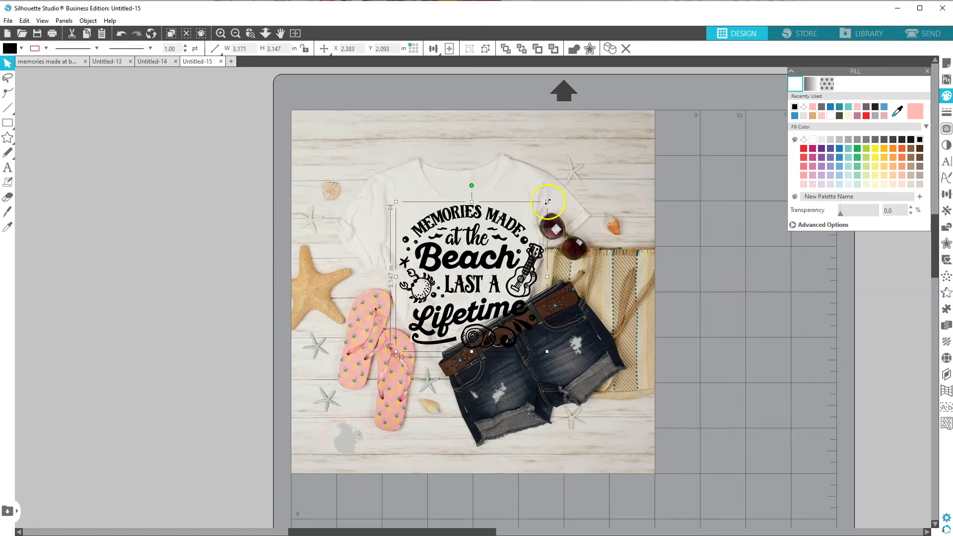
Scale the quote design down to about 2.27 × 2.25 in on the front of the shirt.
{"action": "left_click_drag", "start_coordinate": [544, 203], "coordinate": [525, 208]}
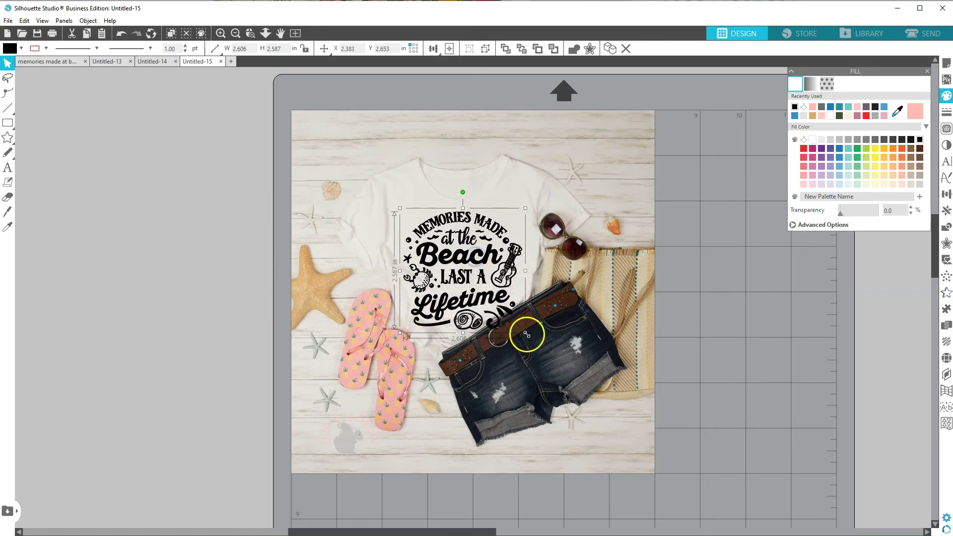
{"action": "left_click_drag", "start_coordinate": [525, 333], "coordinate": [510, 317]}
{"action": "left_click", "coordinate": [452, 252]}
{"action": "scroll", "coordinate": [452, 249], "scroll_direction": "up", "scroll_amount": 1}
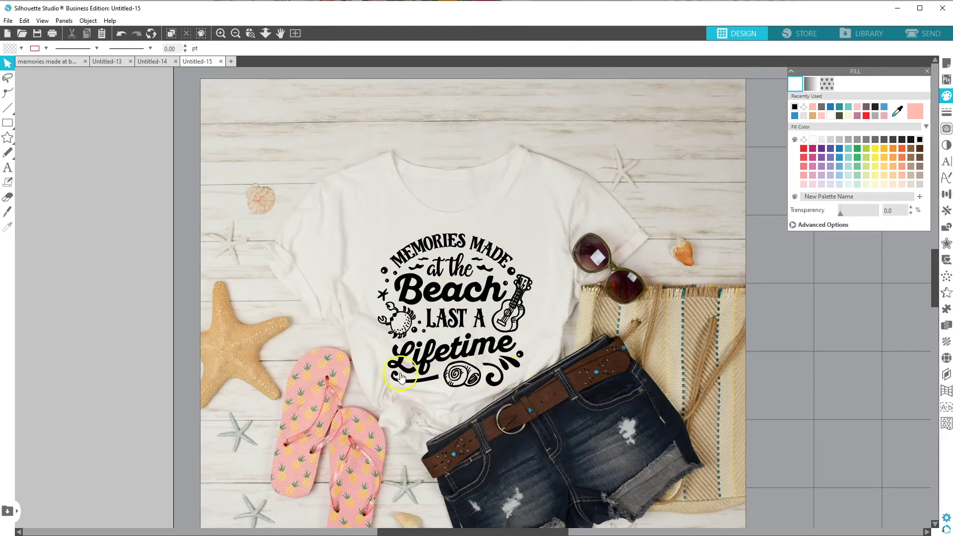
Scale the quote design to about 2.03 × 2.02 in and nudge it to about X 2.67, Y 2.30 in on the shirt.
{"action": "left_click", "coordinate": [525, 377]}
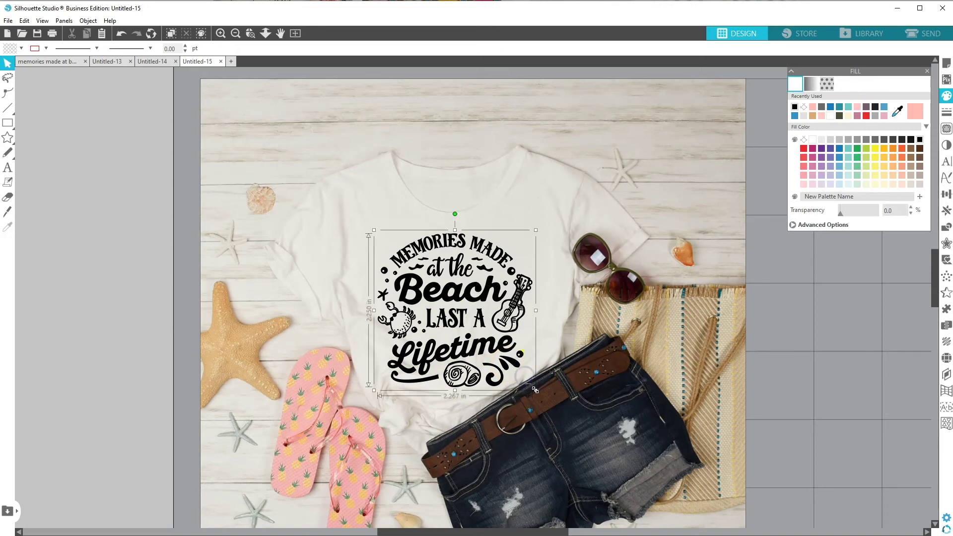
{"action": "left_click", "coordinate": [535, 390]}
{"action": "left_click_drag", "start_coordinate": [519, 377], "coordinate": [520, 375]}
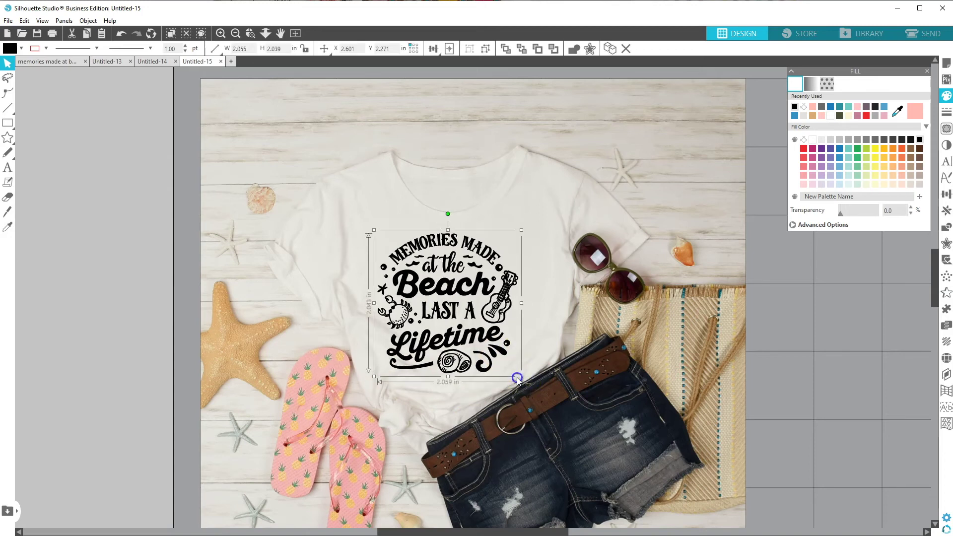
{"action": "left_click_drag", "start_coordinate": [450, 336], "coordinate": [452, 337]}
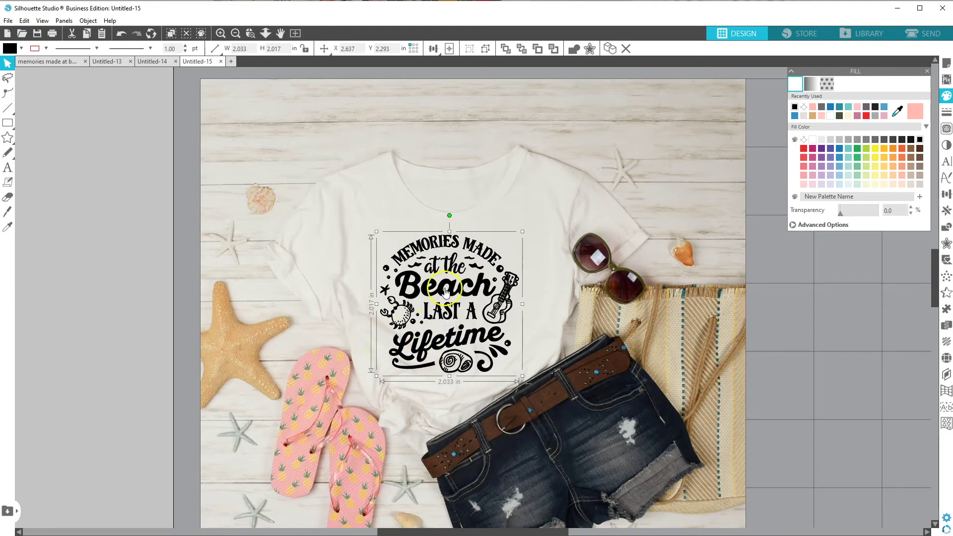
{"action": "left_click_drag", "start_coordinate": [443, 290], "coordinate": [445, 290]}
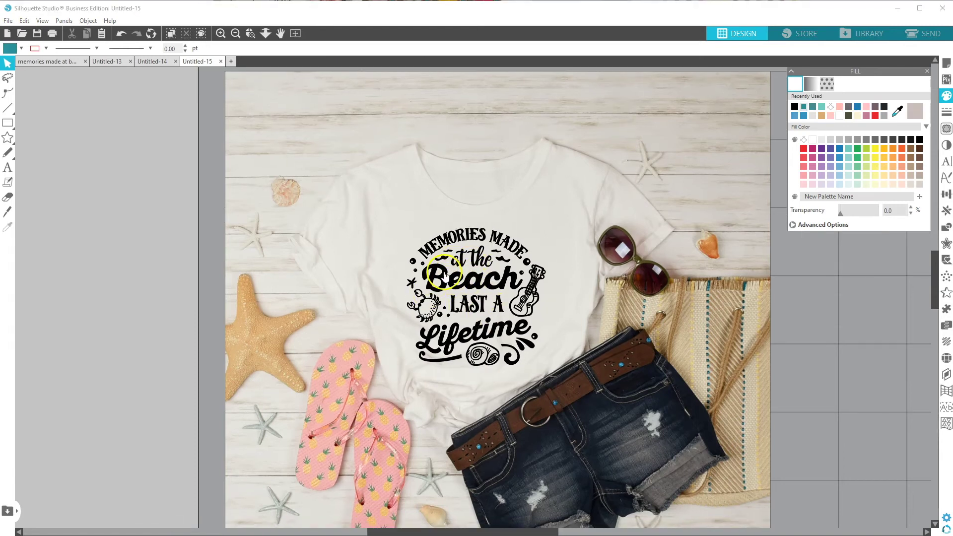
Increase the shirt photo's brightness to about 11 with the image effects.
{"action": "left_click", "coordinate": [320, 141]}
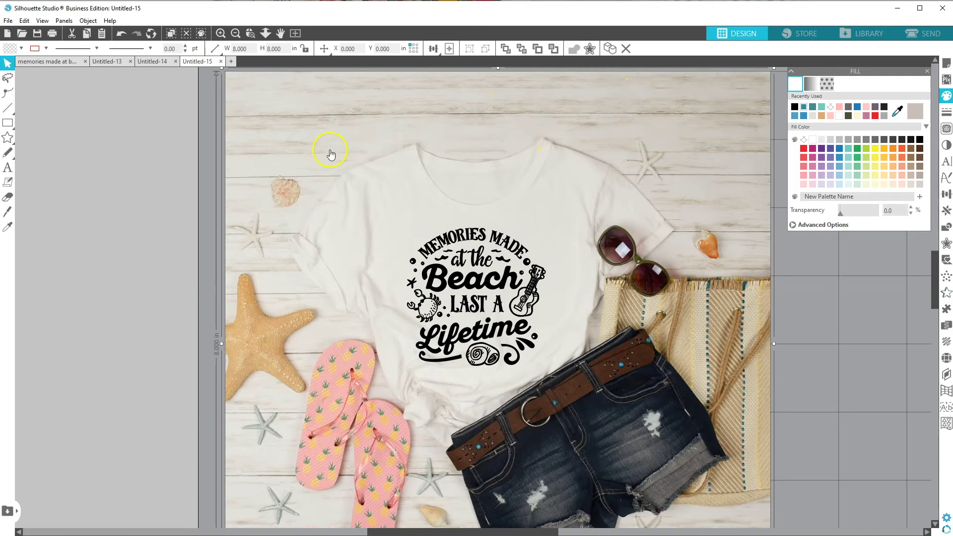
{"action": "left_click", "coordinate": [236, 33]}
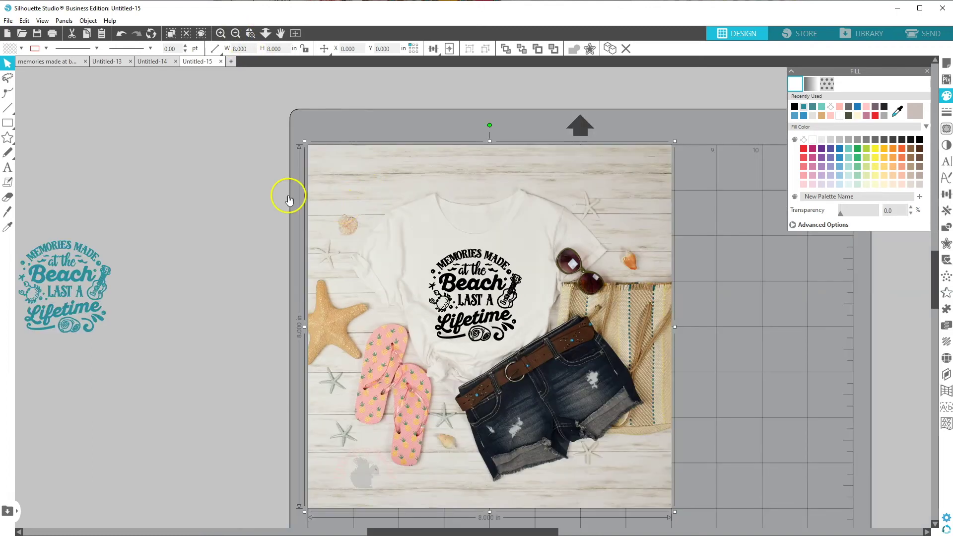
{"action": "left_click_drag", "start_coordinate": [289, 200], "coordinate": [167, 200]}
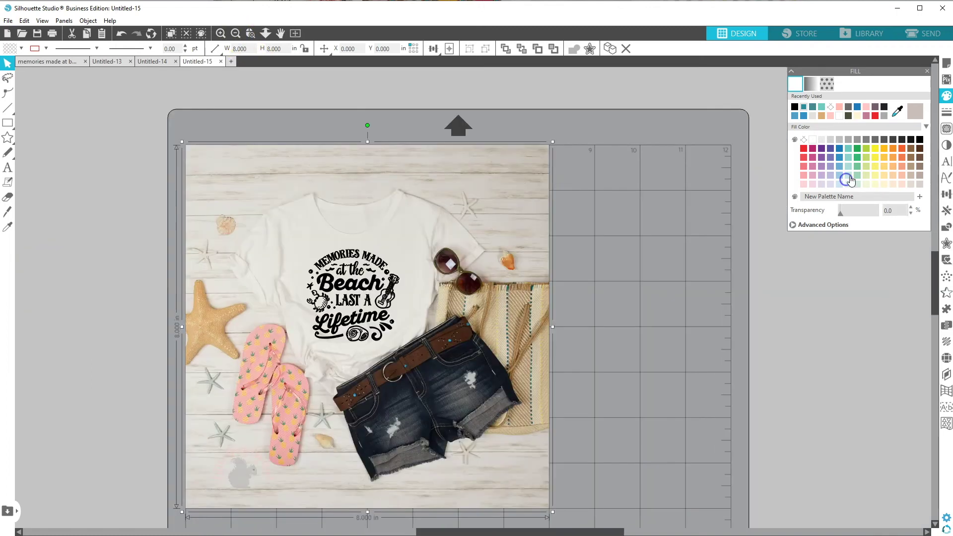
{"action": "left_click", "coordinate": [946, 145]}
{"action": "left_click", "coordinate": [828, 86]}
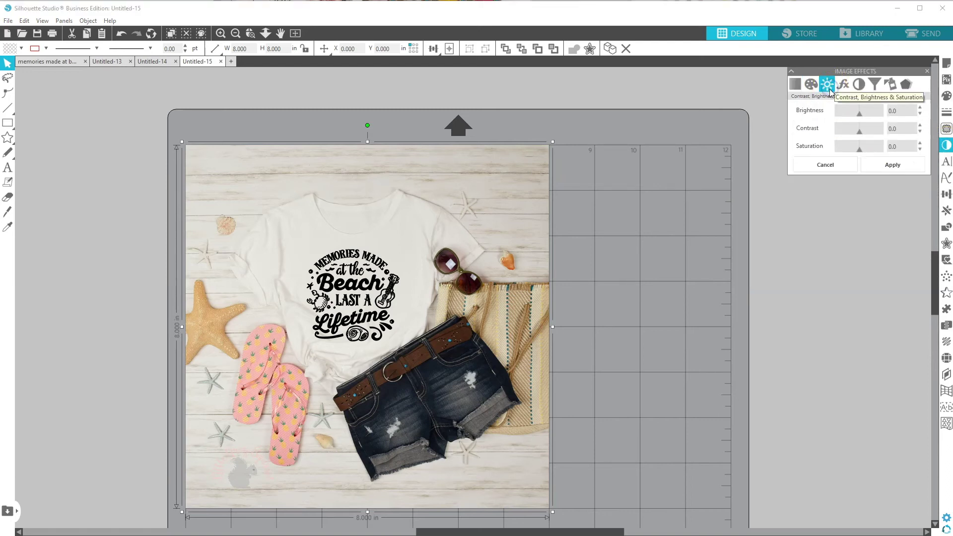
{"action": "left_click_drag", "start_coordinate": [861, 114], "coordinate": [862, 115]}
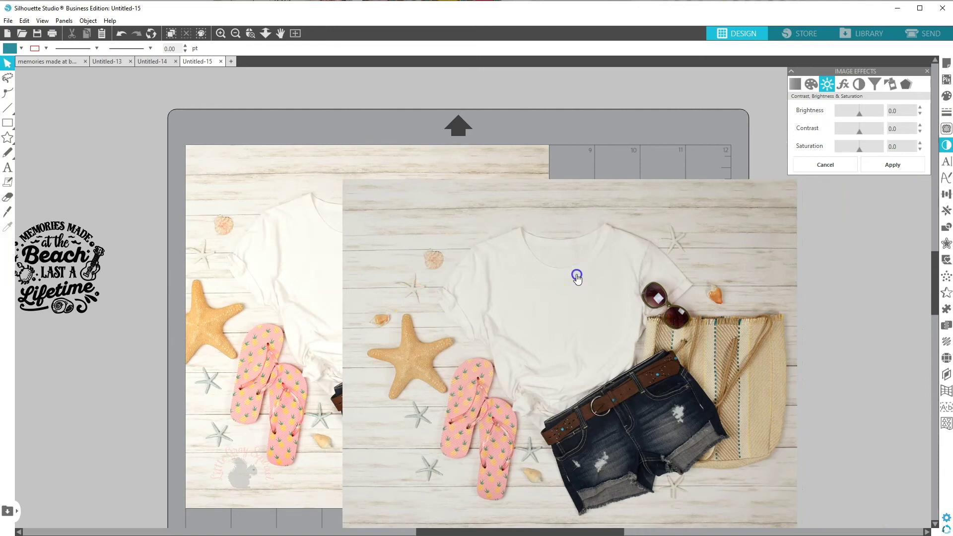
Delete the uncropped original photo lying over the mockup and move the black quote design back onto the shirt front.
{"action": "left_click_drag", "start_coordinate": [574, 273], "coordinate": [640, 277]}
{"action": "key", "text": "Delete"}
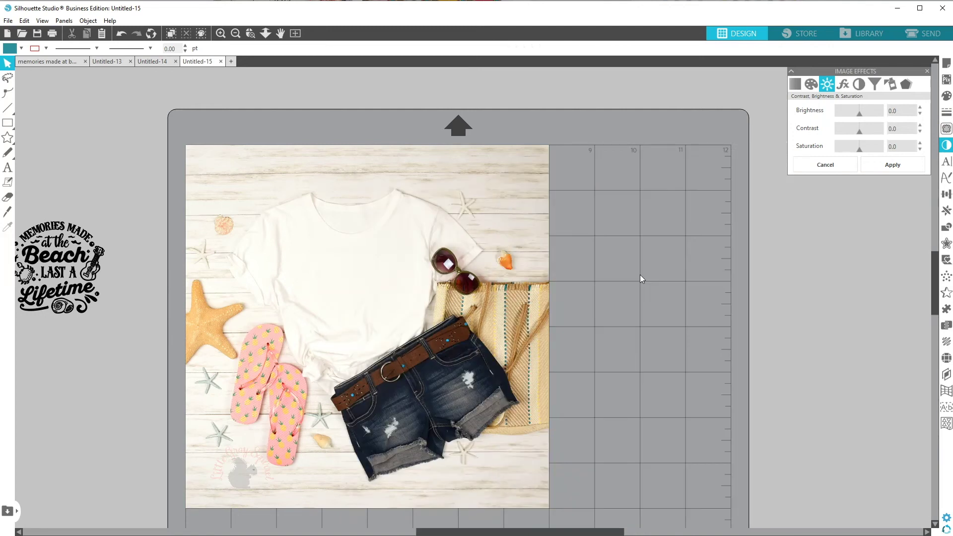
{"action": "left_click_drag", "start_coordinate": [53, 272], "coordinate": [356, 292]}
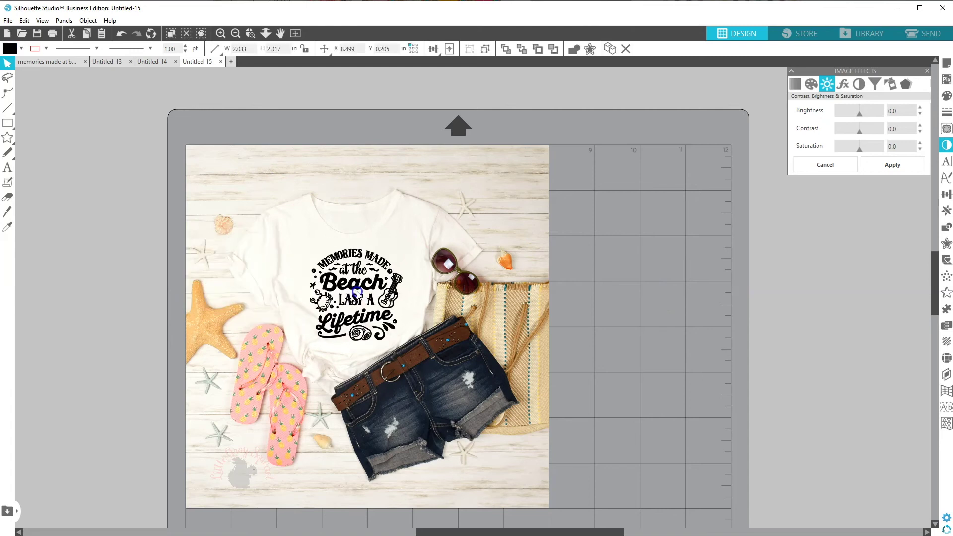
Fill the quote design with a teal sampled from the colored stitching on the beach bag.
{"action": "left_click", "coordinate": [318, 278]}
{"action": "left_click", "coordinate": [226, 37]}
{"action": "left_click", "coordinate": [424, 291]}
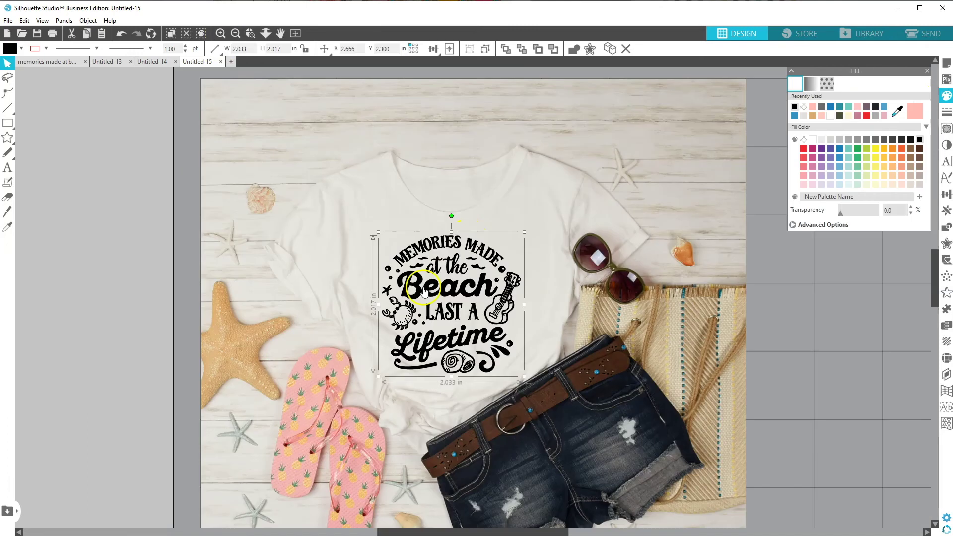
{"action": "left_click", "coordinate": [178, 258]}
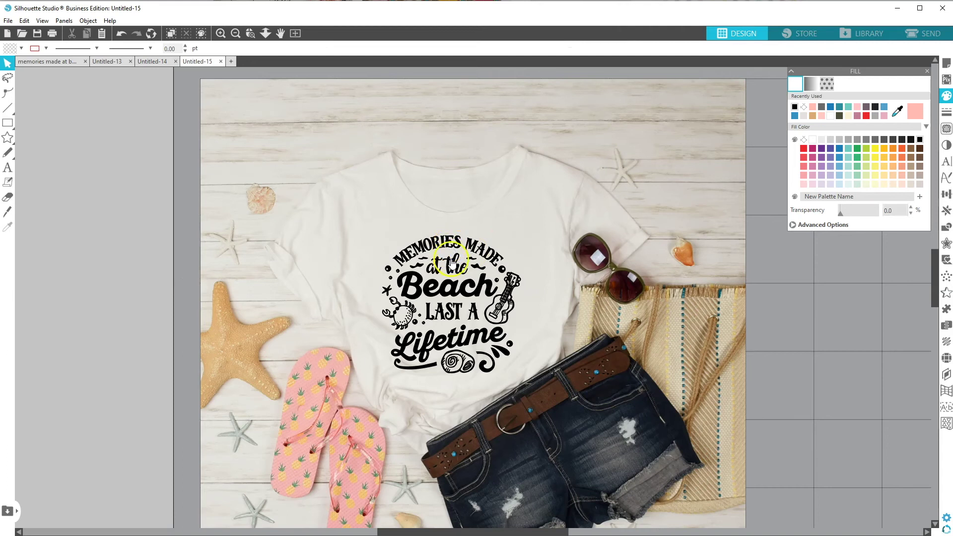
{"action": "left_click", "coordinate": [454, 288]}
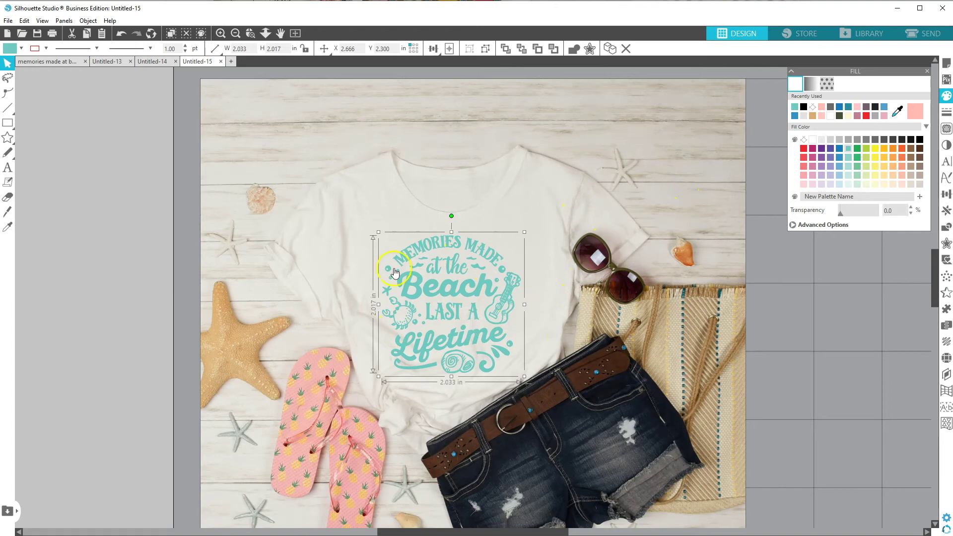
{"action": "left_click", "coordinate": [897, 111]}
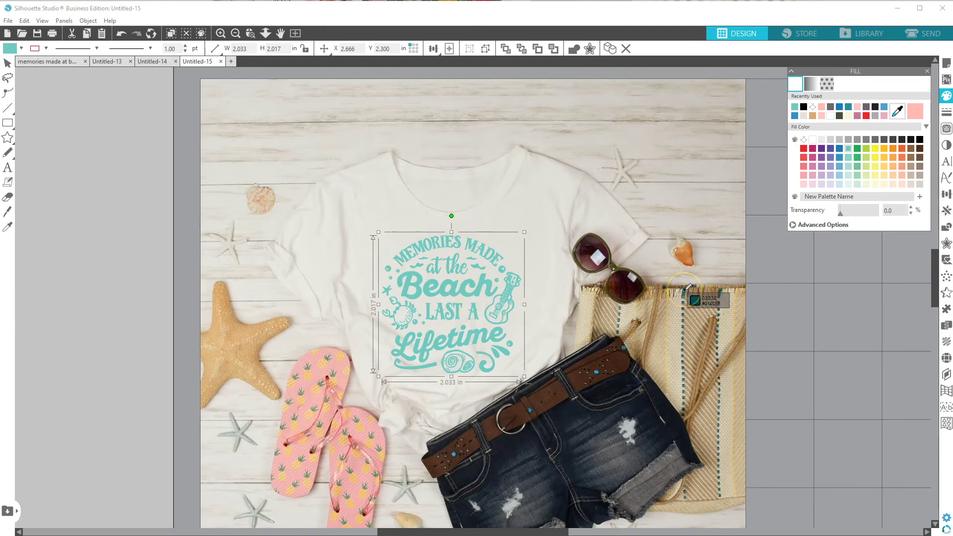
{"action": "left_click", "coordinate": [684, 301]}
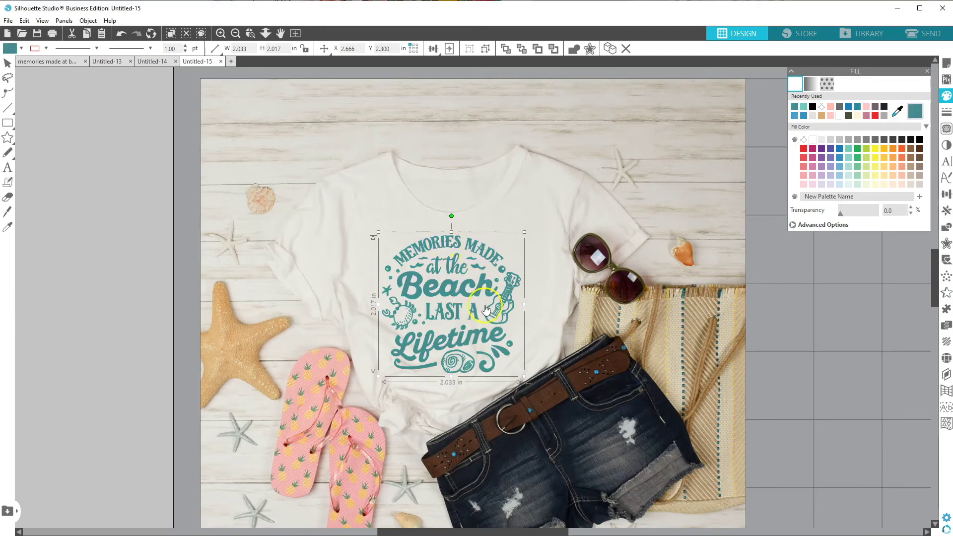
{"action": "key", "text": "Escape"}
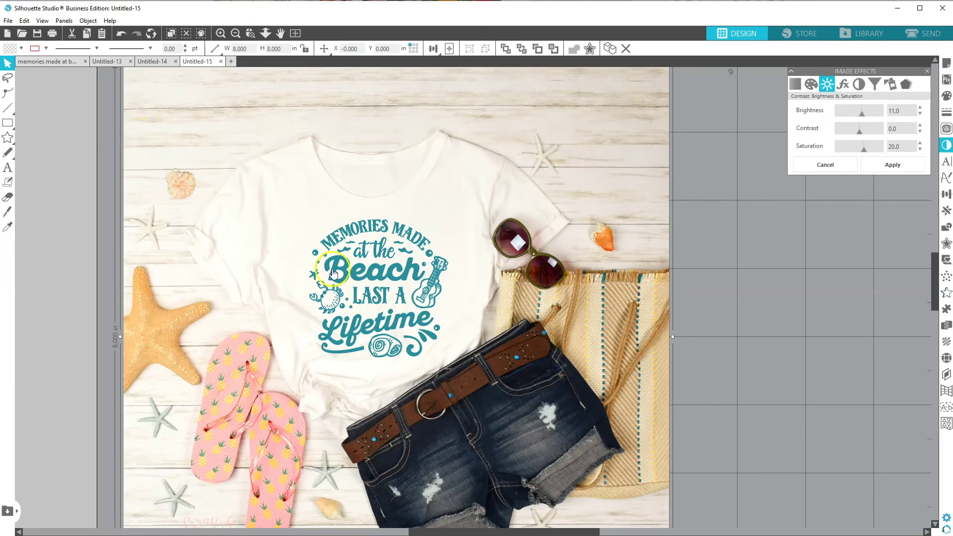
Set the fill transparency of the teal quote design to 7%.
{"action": "left_click", "coordinate": [391, 271]}
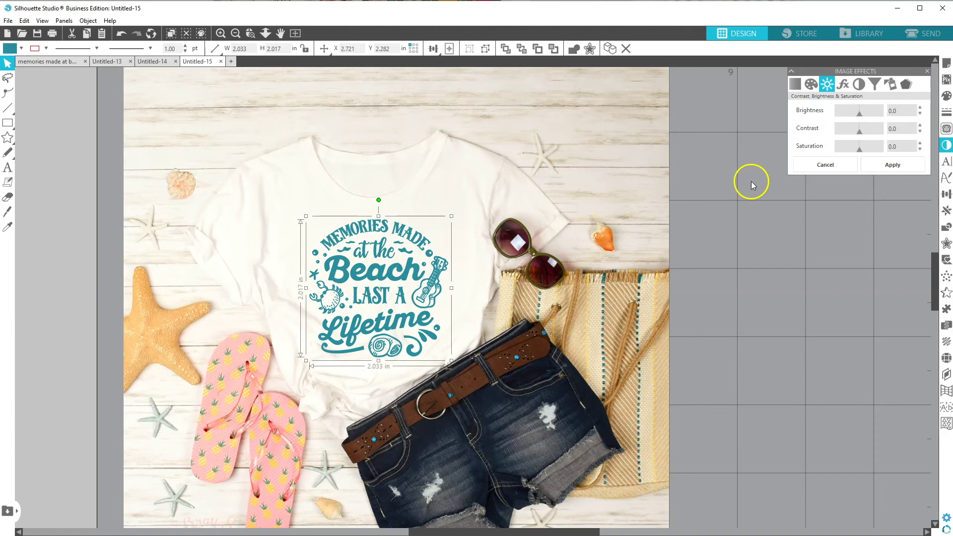
{"action": "left_click", "coordinate": [946, 97]}
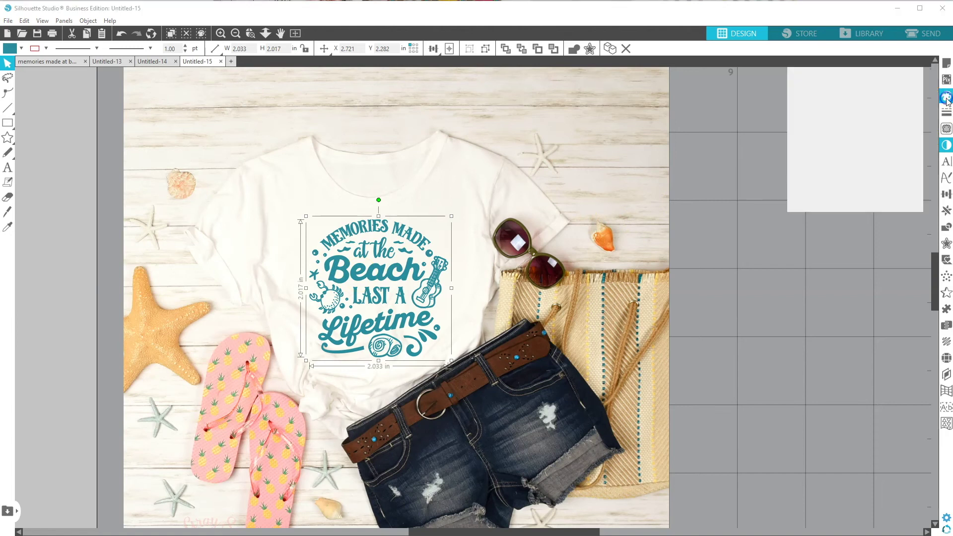
{"action": "left_click_drag", "start_coordinate": [840, 216], "coordinate": [834, 213]}
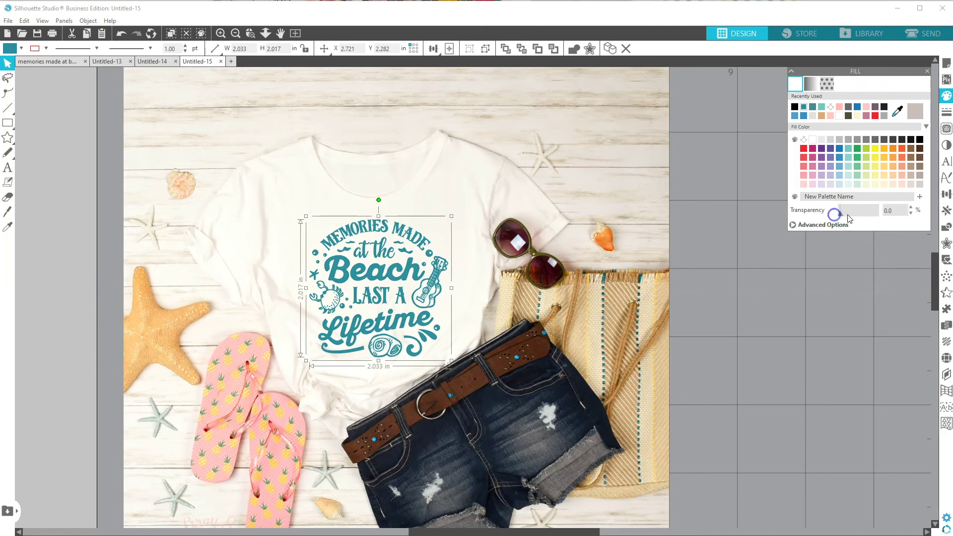
{"action": "left_click", "coordinate": [911, 207]}
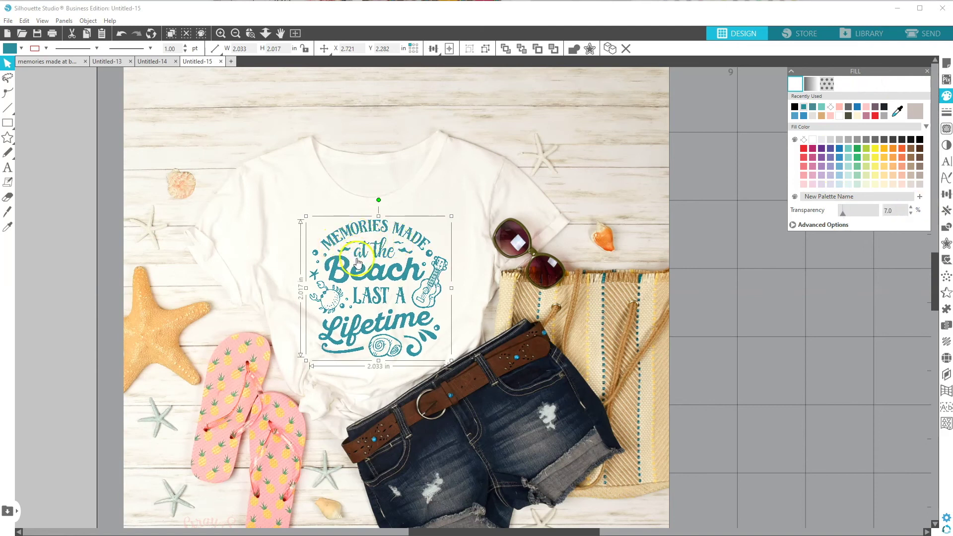
Give the quote design a 0.25 pt outline in the same sampled teal as its fill.
{"action": "left_click", "coordinate": [946, 111]}
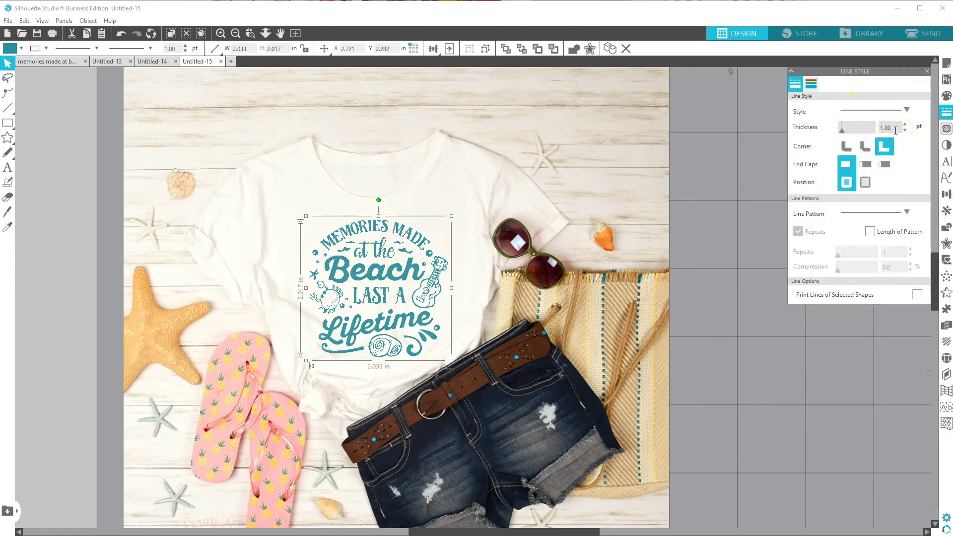
{"action": "left_click", "coordinate": [904, 130]}
{"action": "left_click", "coordinate": [811, 83]}
{"action": "left_click", "coordinate": [805, 109]}
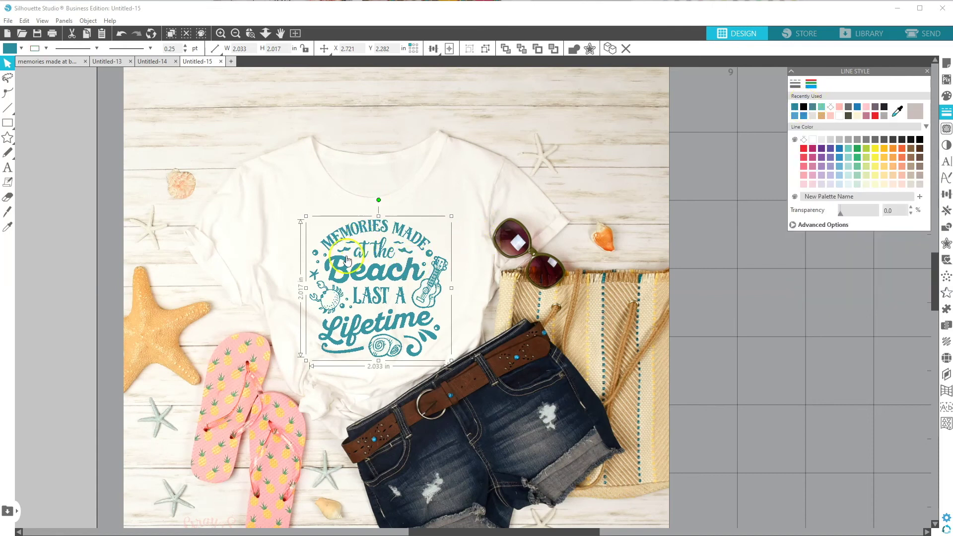
{"action": "left_click", "coordinate": [221, 33]}
{"action": "left_click", "coordinate": [794, 107]}
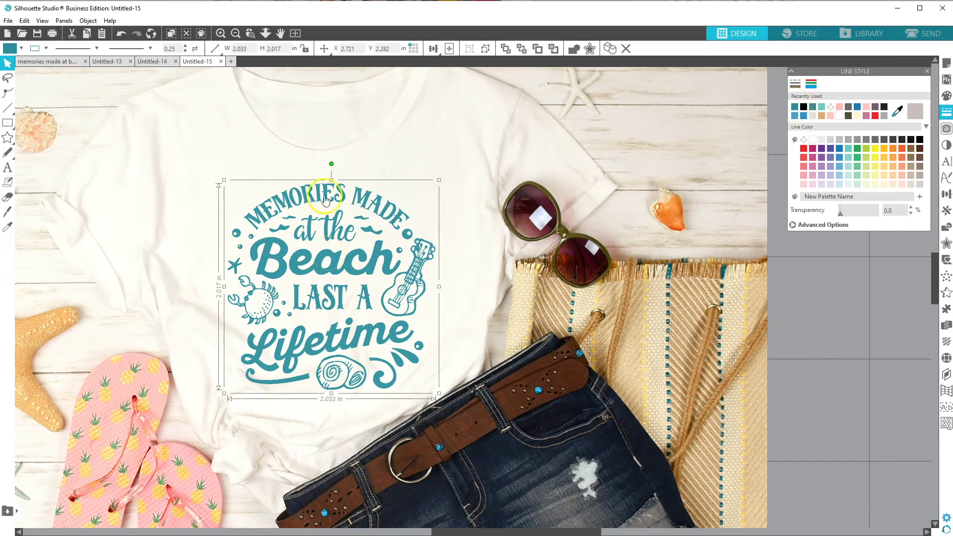
{"action": "left_click", "coordinate": [221, 33]}
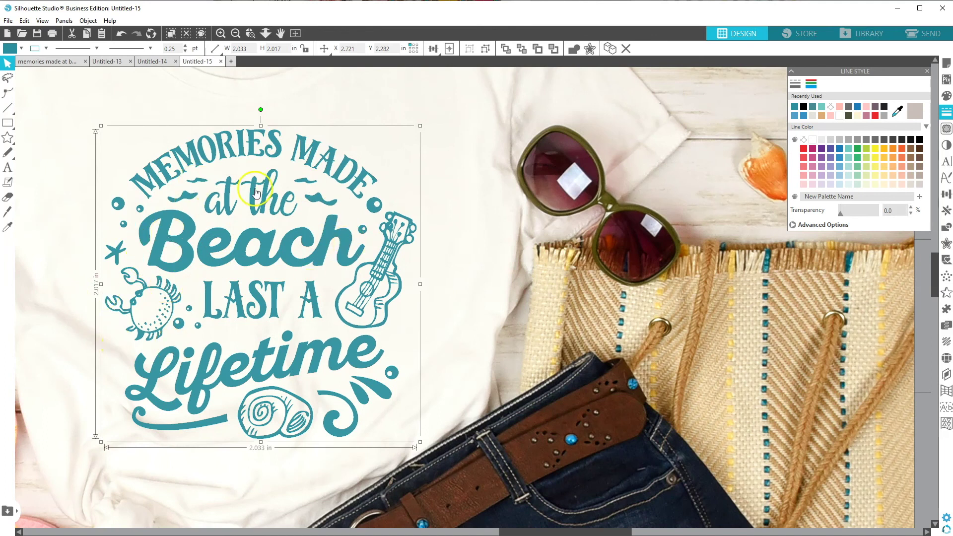
Save the mockup to the Beach shirt mockup folder as a JPEG named "memories made at beach summer shirt".
{"action": "left_click", "coordinate": [235, 33]}
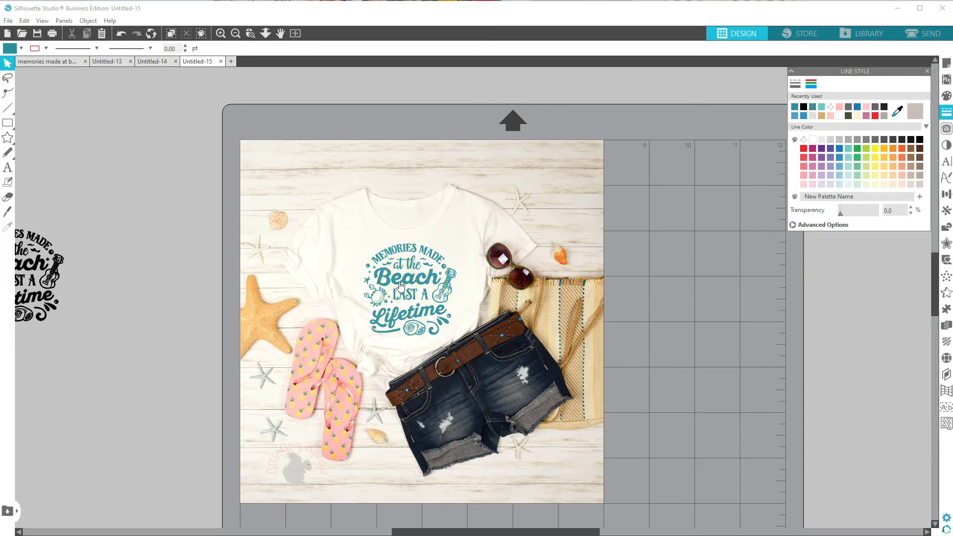
{"action": "left_click", "coordinate": [8, 20]}
{"action": "mouse_move", "coordinate": [111, 112]}
{"action": "left_click", "coordinate": [144, 112]}
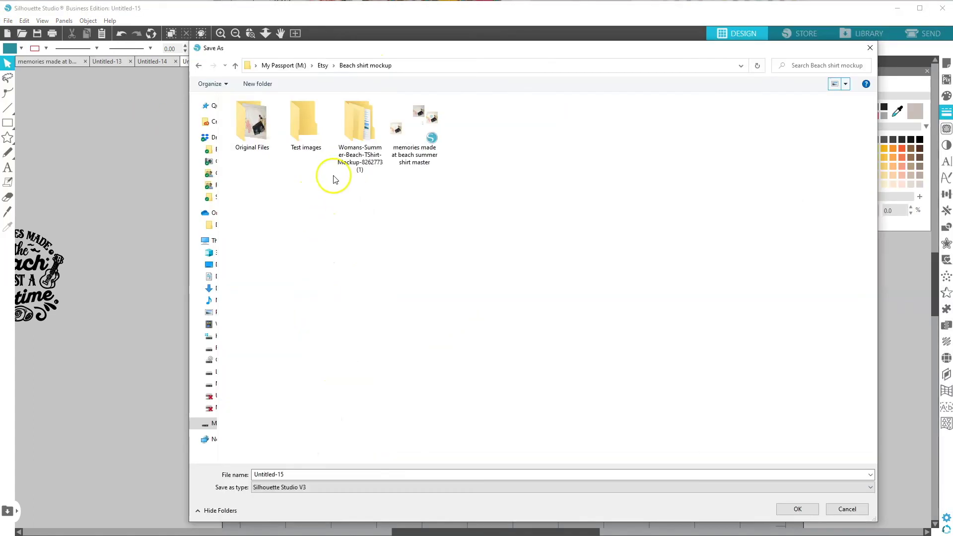
{"action": "left_click", "coordinate": [315, 469]}
{"action": "double_click", "coordinate": [308, 472]}
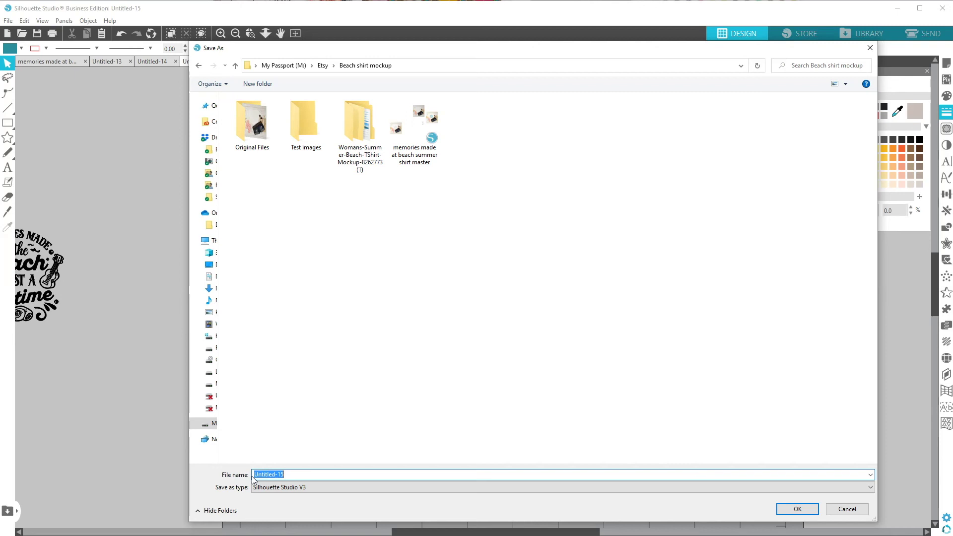
{"action": "double_click", "coordinate": [275, 475]}
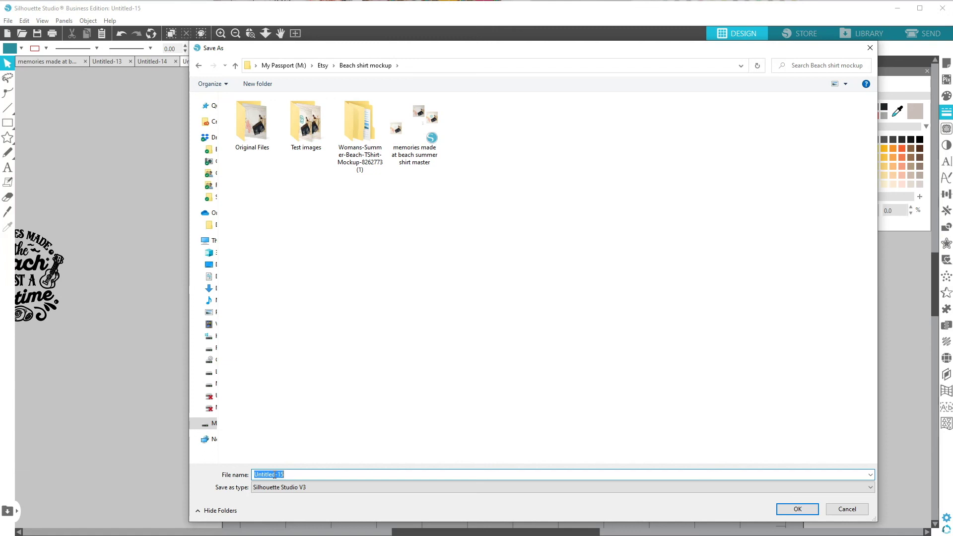
{"action": "type", "text": "memories made at beach summer s"}
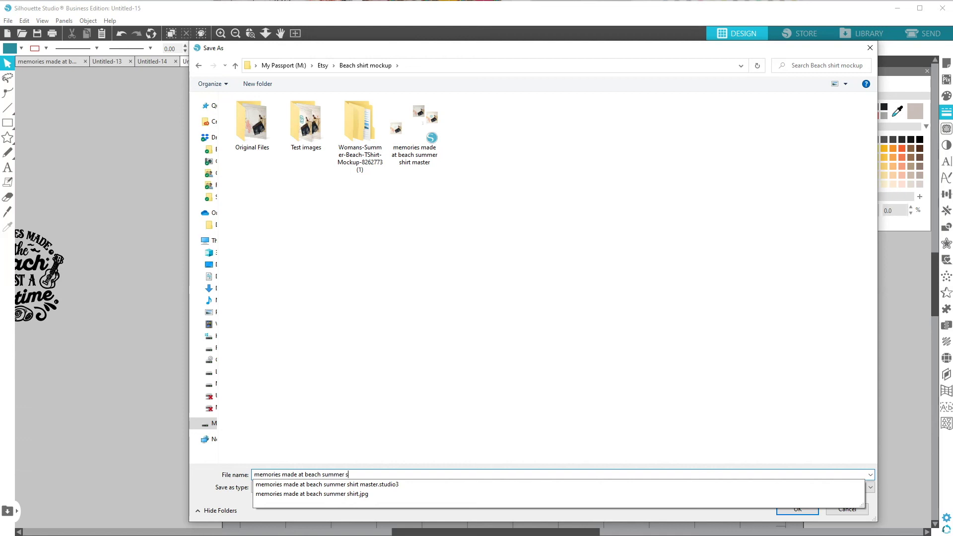
{"action": "type", "text": "t"}
{"action": "left_click", "coordinate": [271, 486]}
{"action": "left_click", "coordinate": [271, 525]}
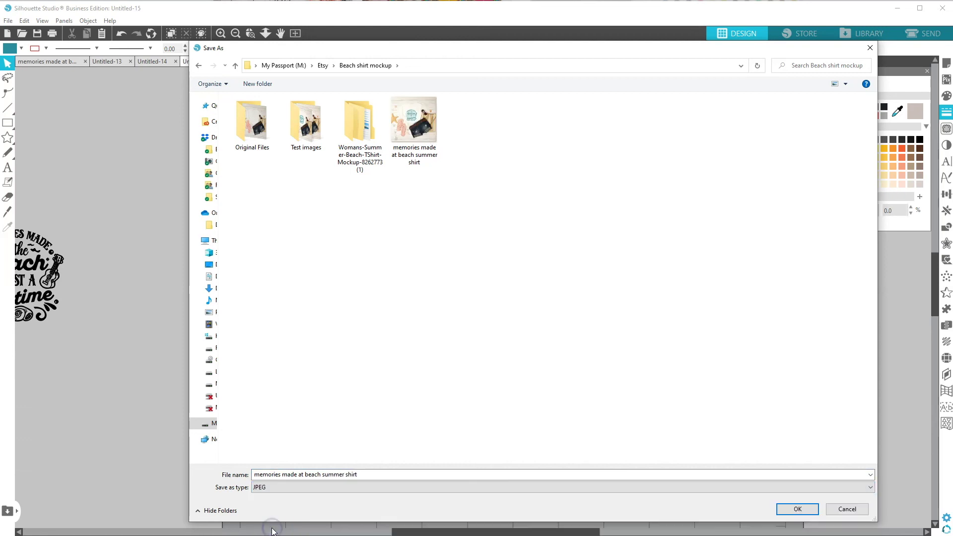
{"action": "left_click", "coordinate": [805, 510]}
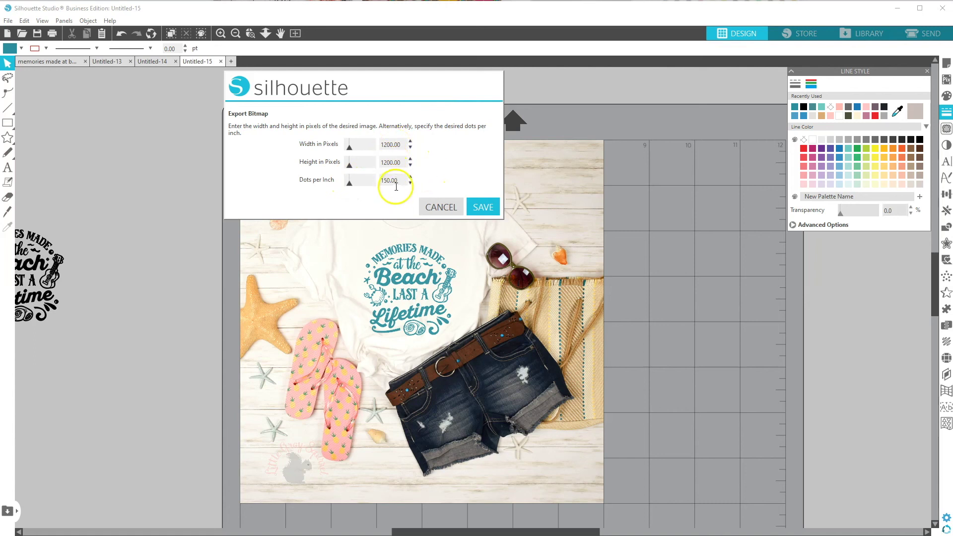
Try export widths of 1000 and 1080 pixels for the JPEG.
{"action": "left_click", "coordinate": [378, 146]}
{"action": "type", "text": "1000"}
{"action": "key", "text": "Return"}
{"action": "left_click", "coordinate": [378, 146]}
{"action": "type", "text": "1080"}
{"action": "left_click", "coordinate": [447, 149]}
Export the JPEG at 150 dots per inch and open the saved image from its folder in Photos.
{"action": "left_click", "coordinate": [386, 181]}
{"action": "left_click_drag", "start_coordinate": [401, 181], "coordinate": [365, 181]}
{"action": "type", "text": "150"}
{"action": "left_click", "coordinate": [438, 176]}
{"action": "left_click", "coordinate": [483, 206]}
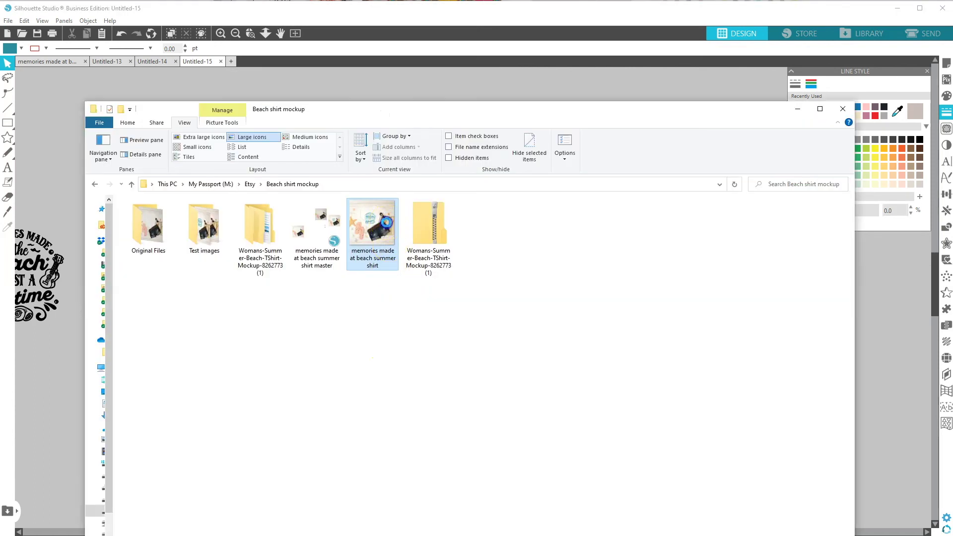
{"action": "key", "text": "Return"}
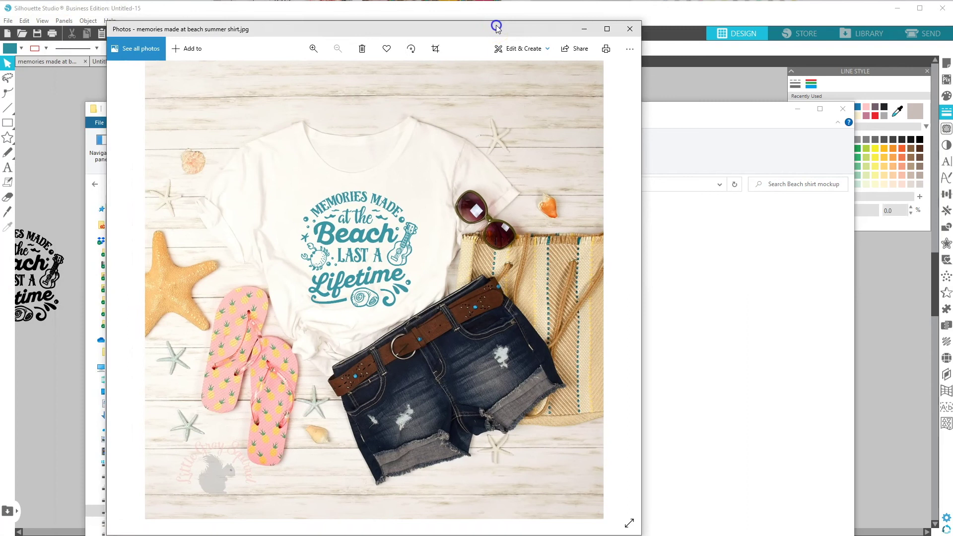